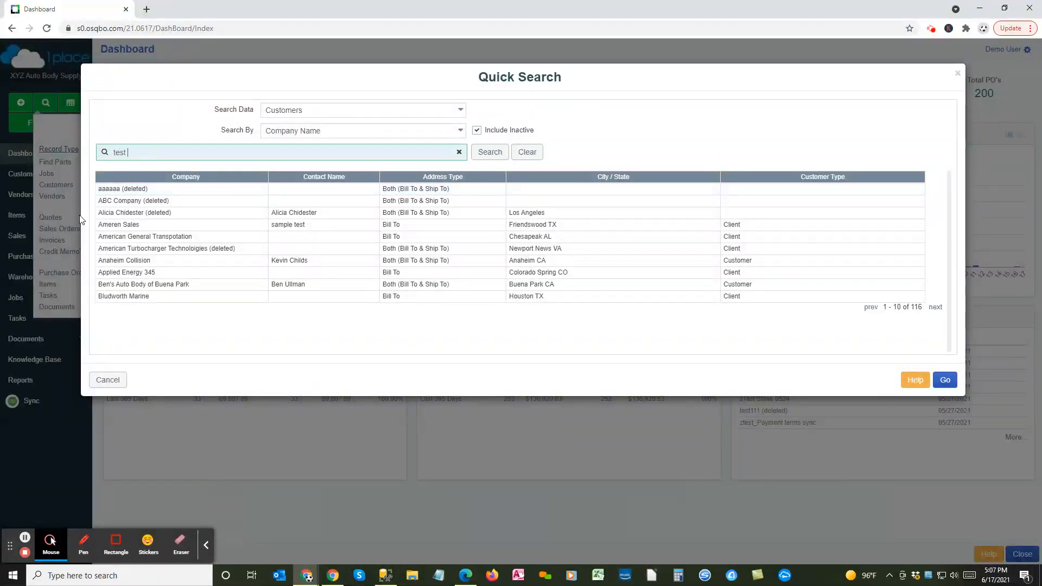
# Step: Find the customer Test Pricing in the customer search and open its record at the pricing settings
pyautogui.write('test pri')
pyautogui.press('Return')
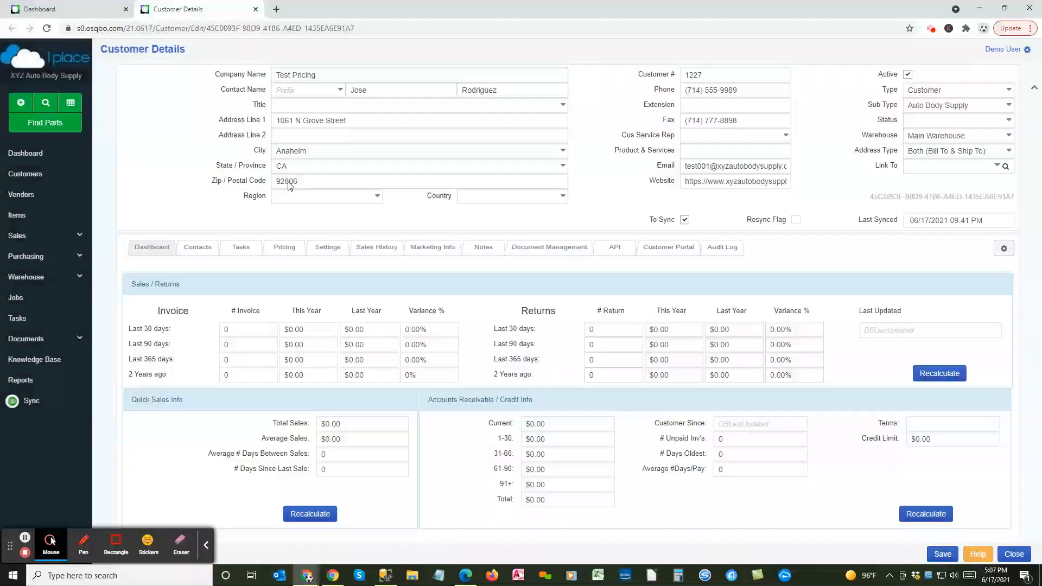
pyautogui.click(283, 248)
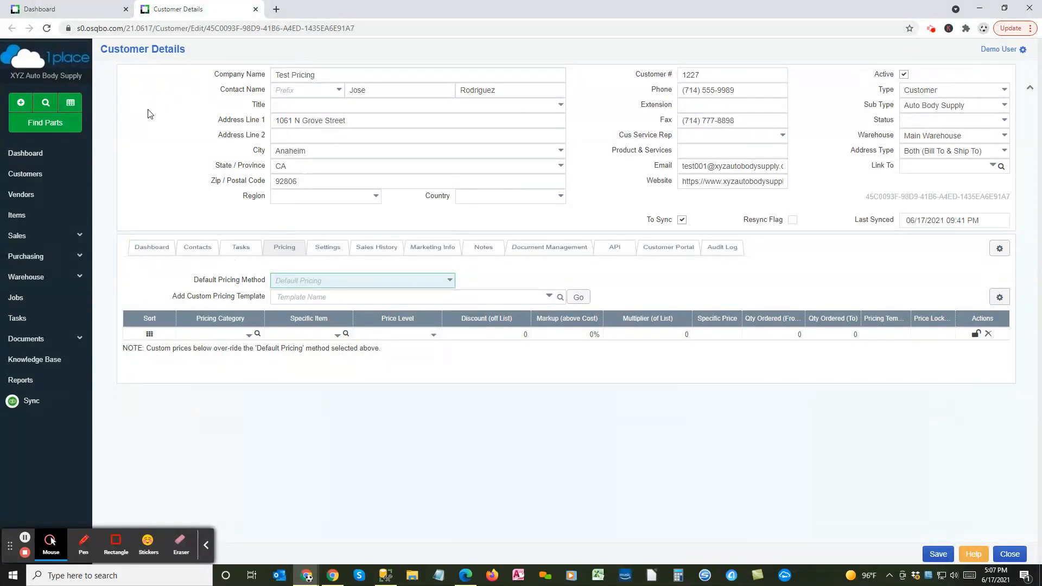
# Step: Search the item records for AC1000105, open it and show the list price in its financial details
pyautogui.click(46, 104)
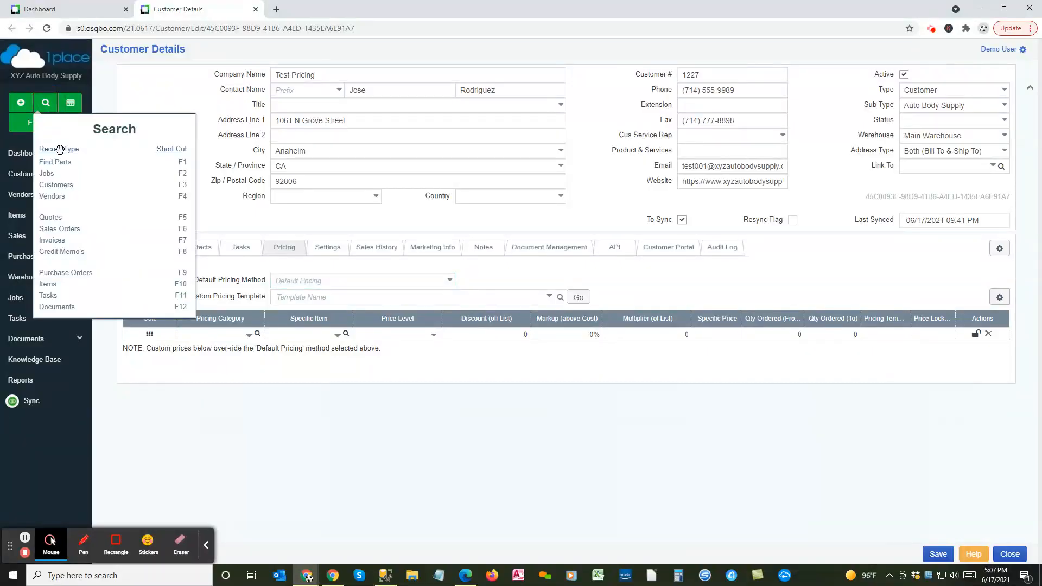
pyautogui.click(52, 288)
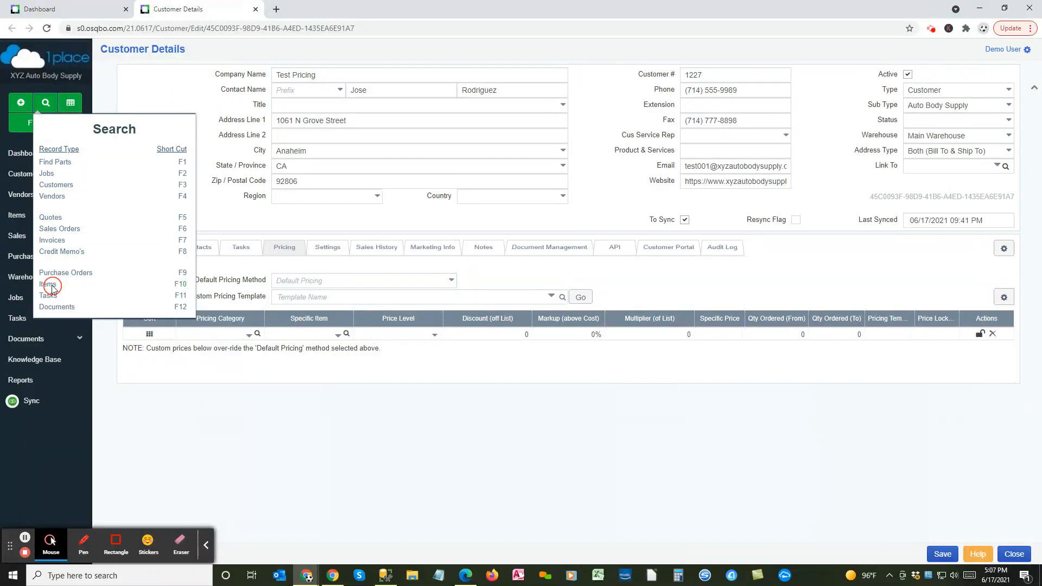
pyautogui.write('ac1000')
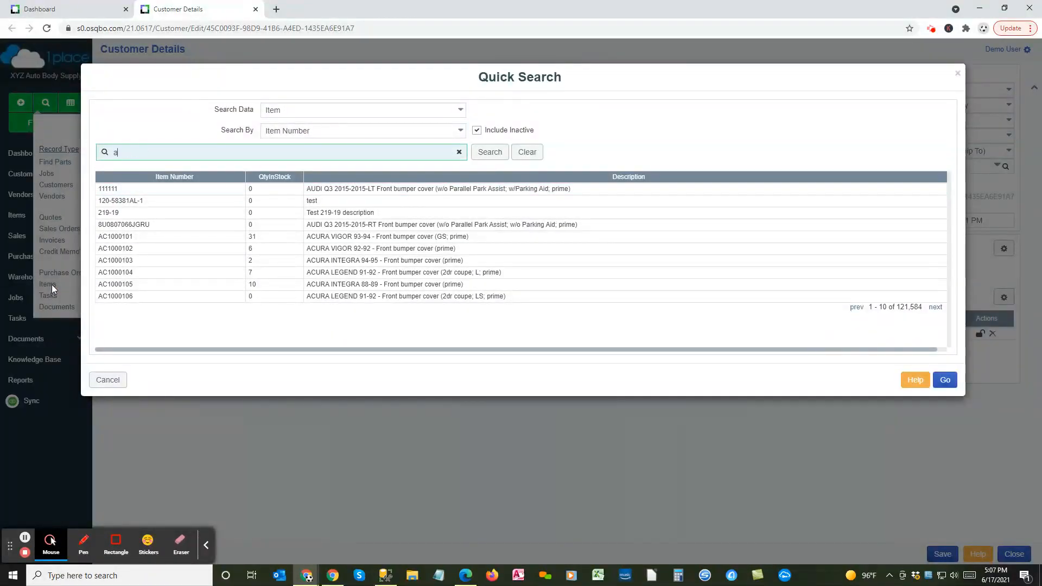
pyautogui.write('105')
pyautogui.press('Return')
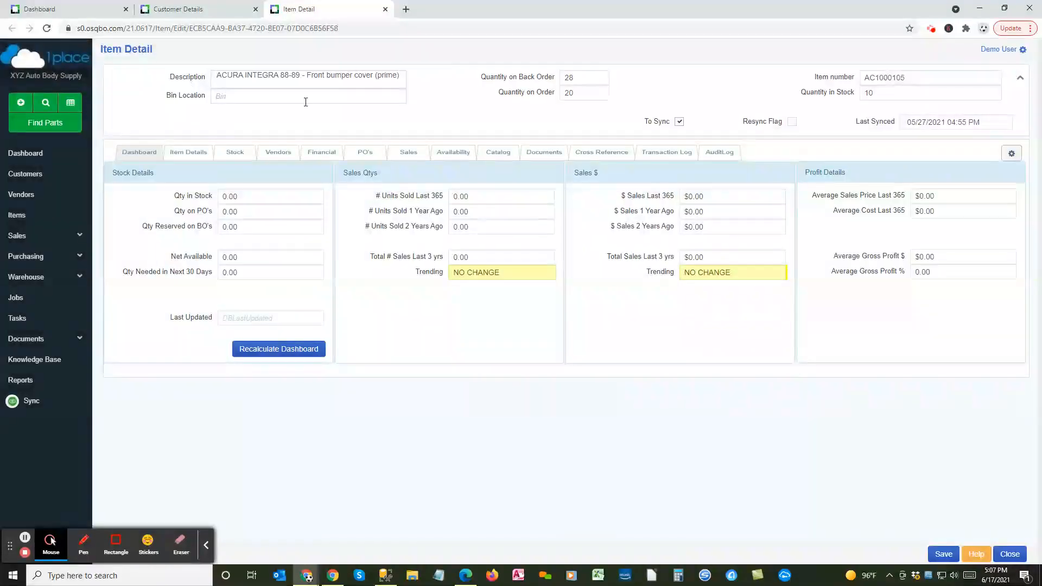
pyautogui.click(318, 155)
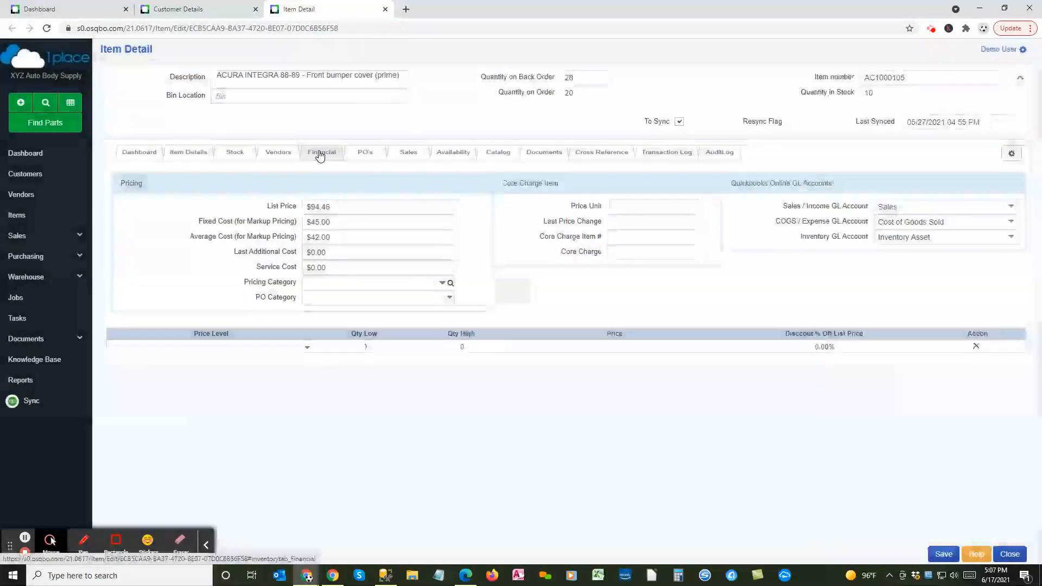
pyautogui.click(335, 209)
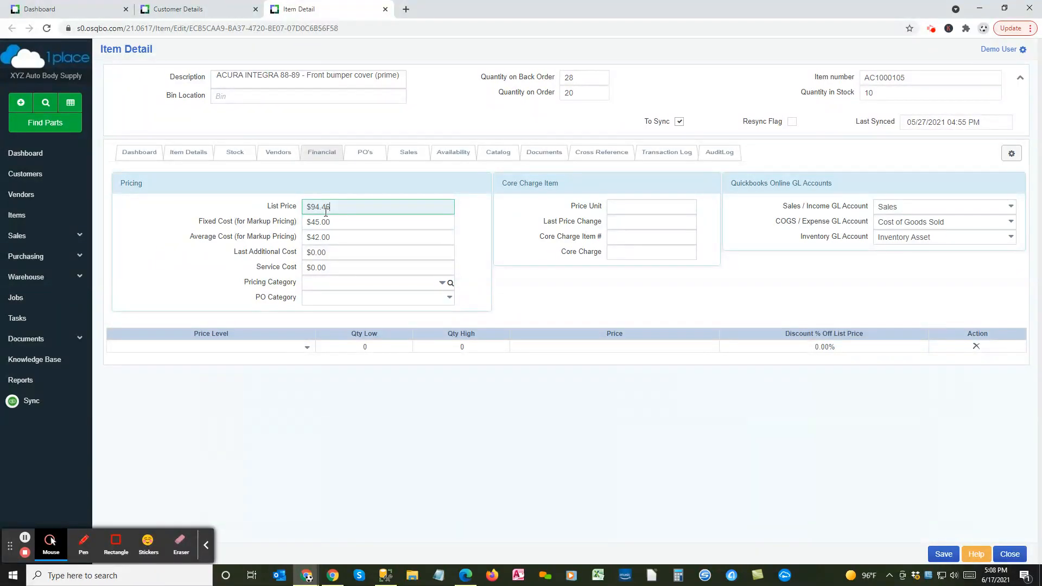
# Step: Create a new quotation billed to the customer Test Pricing
pyautogui.click(182, 10)
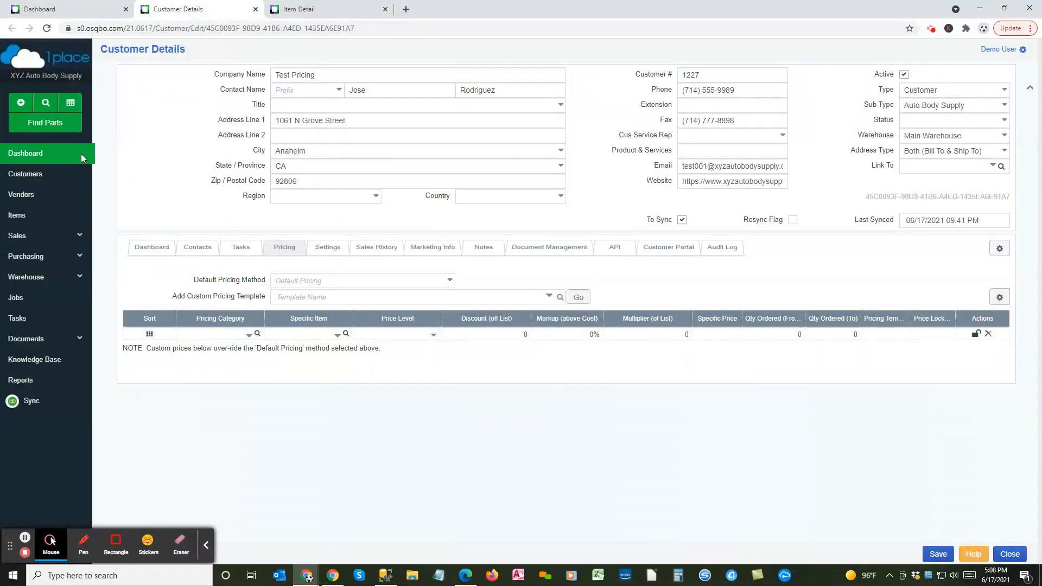
pyautogui.click(21, 105)
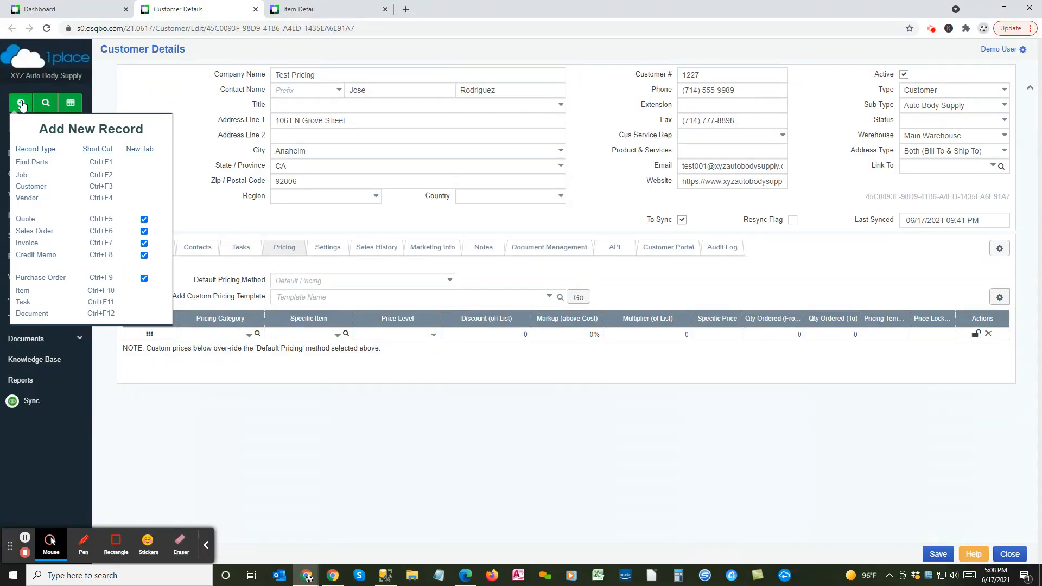
pyautogui.click(30, 219)
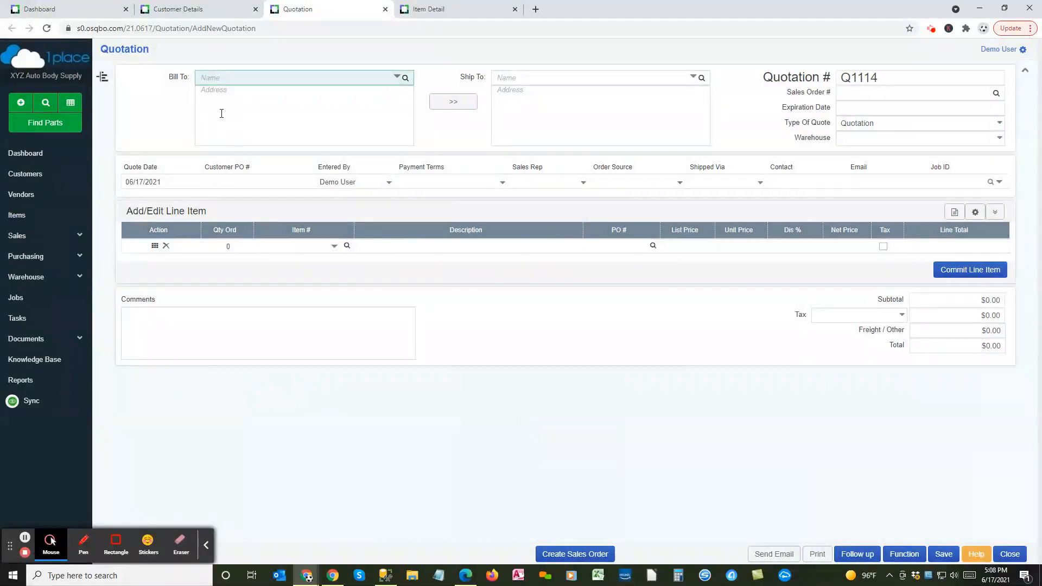
pyautogui.write('test pr')
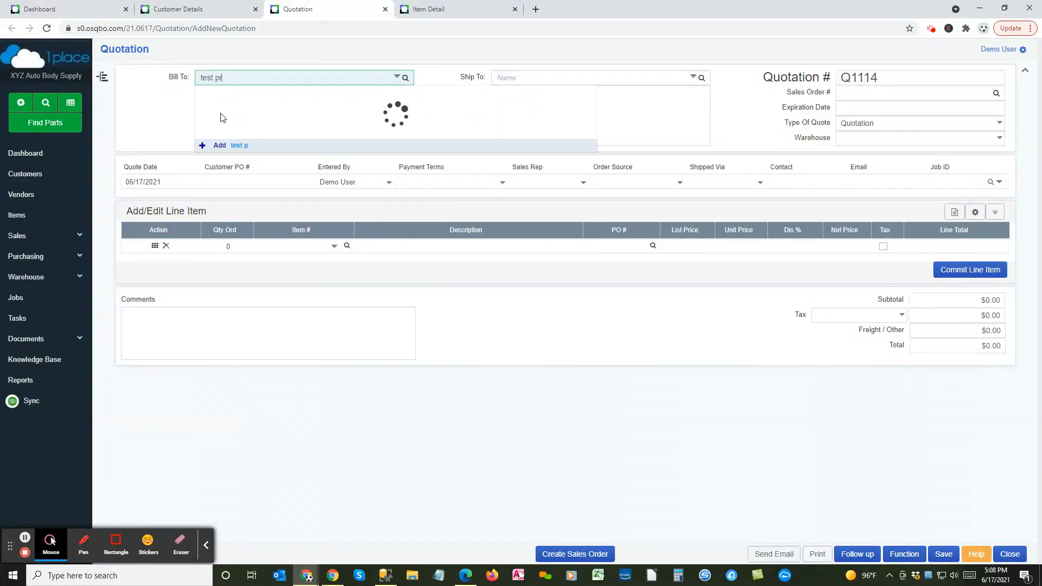
pyautogui.press('Tab')
pyautogui.press('Tab')
pyautogui.press('Tab')
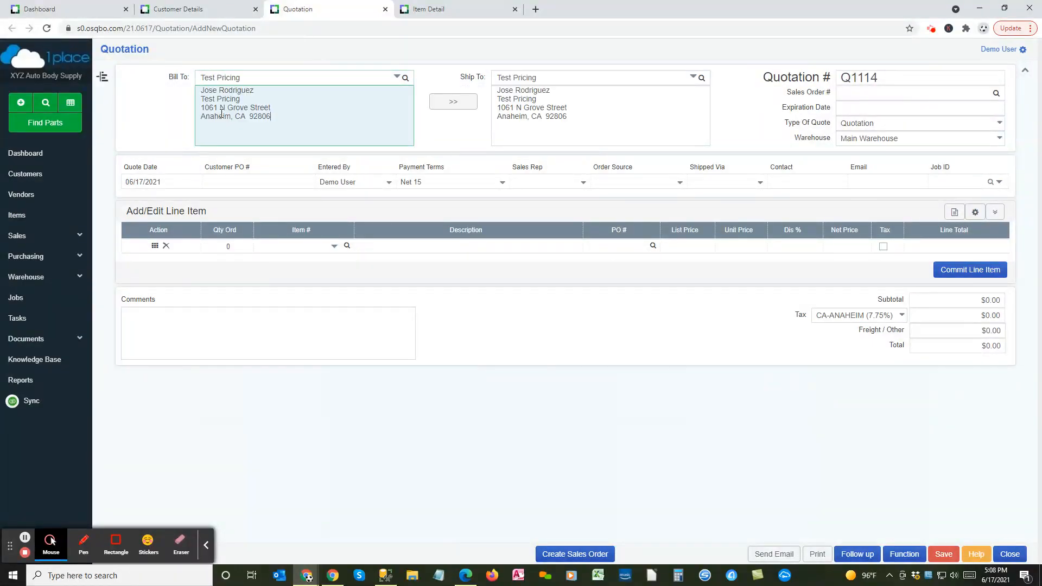
# Step: Enter item AC1000105 with an ordered quantity of 1 on the quotation's first line
pyautogui.press('Tab')
pyautogui.press('Tab')
pyautogui.press('Tab')
pyautogui.press('Tab')
pyautogui.press('Tab')
pyautogui.press('Tab')
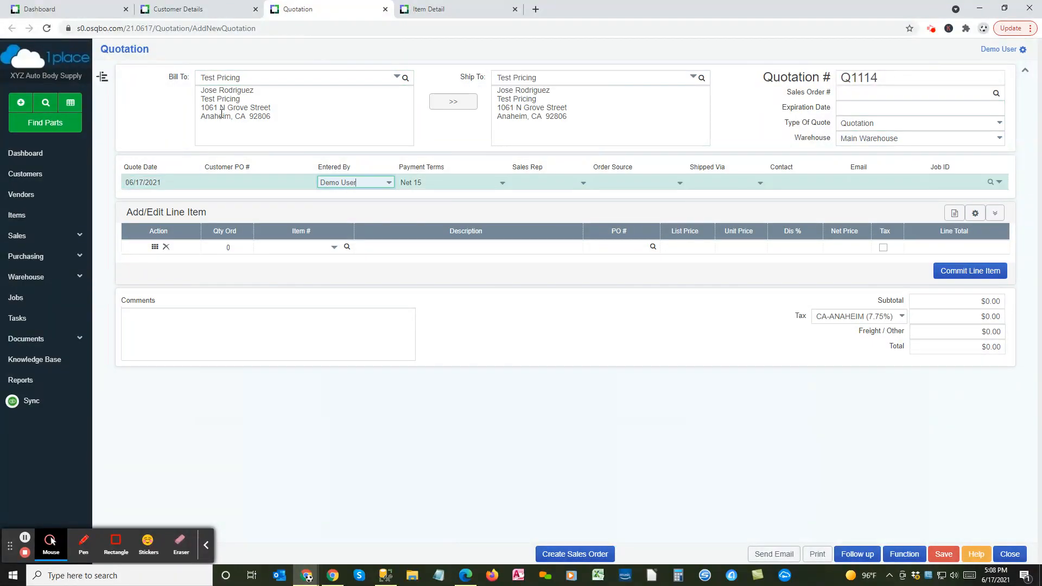
pyautogui.press('Tab')
pyautogui.press('Tab')
pyautogui.press('Tab')
pyautogui.press('Tab')
pyautogui.press('Tab')
pyautogui.press('Tab')
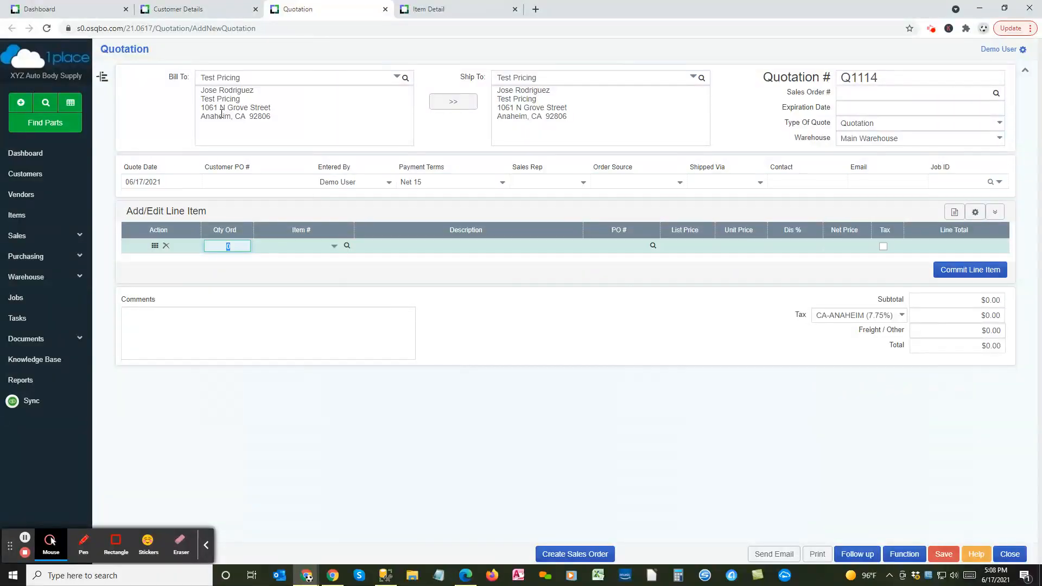
pyautogui.write('1')
pyautogui.press('Tab')
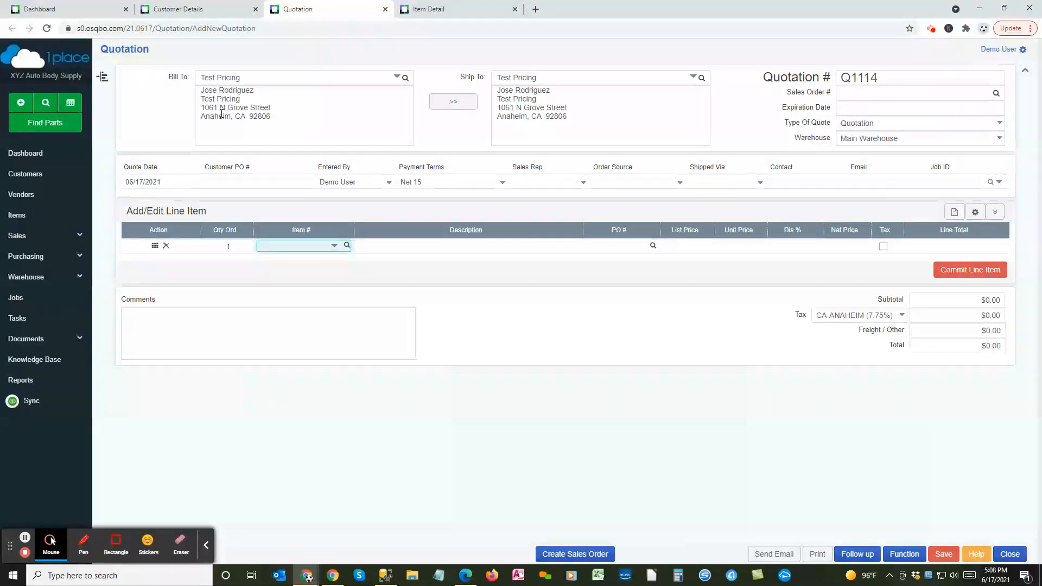
pyautogui.write('ac1000105')
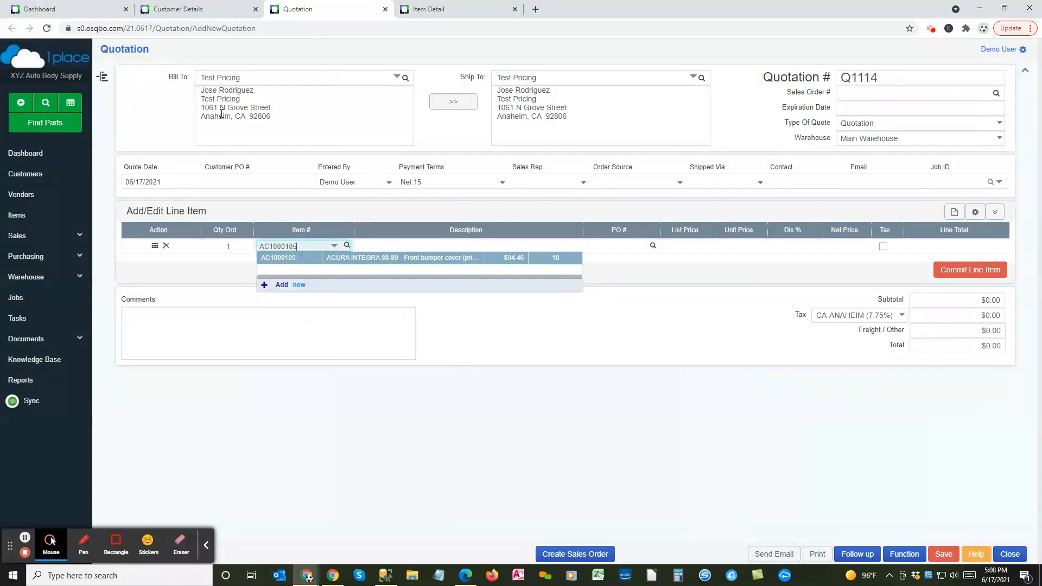
pyautogui.press('Return')
pyautogui.press('Tab')
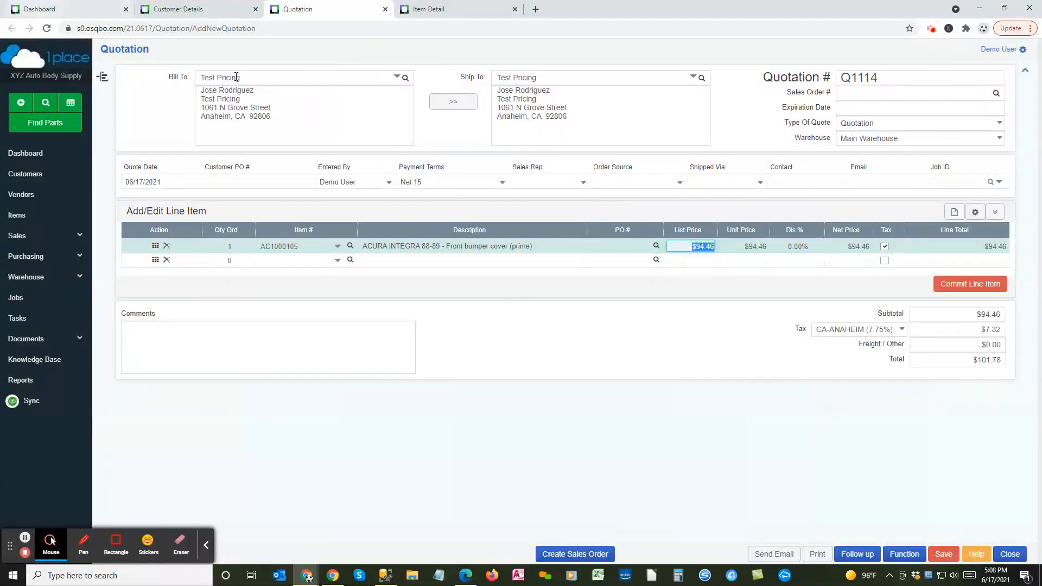
# Step: Compare the quoted price with the list price in the item record, and commit the first quotation line
pyautogui.click(438, 10)
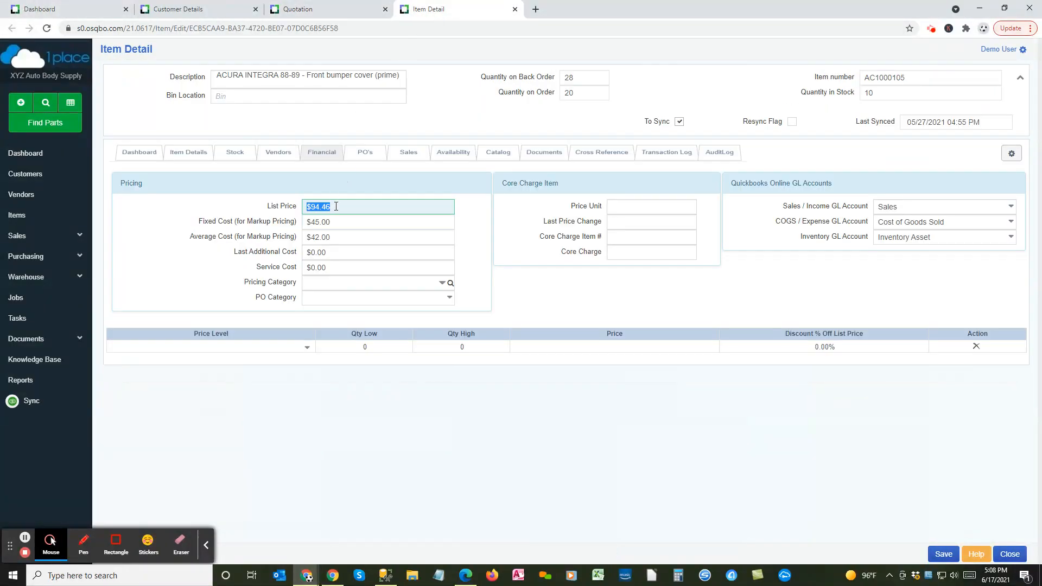
pyautogui.click(307, 12)
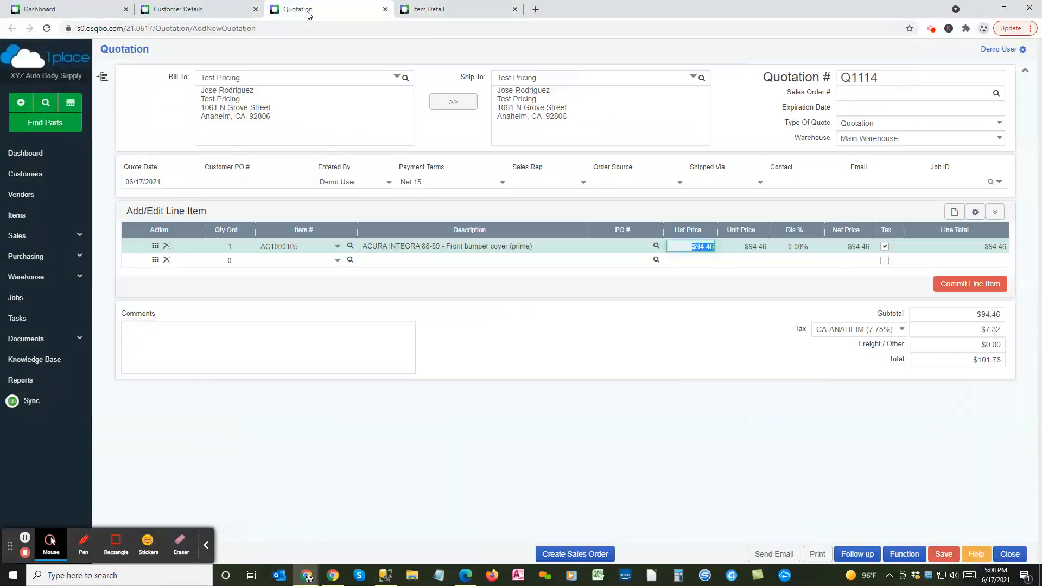
pyautogui.press('Tab')
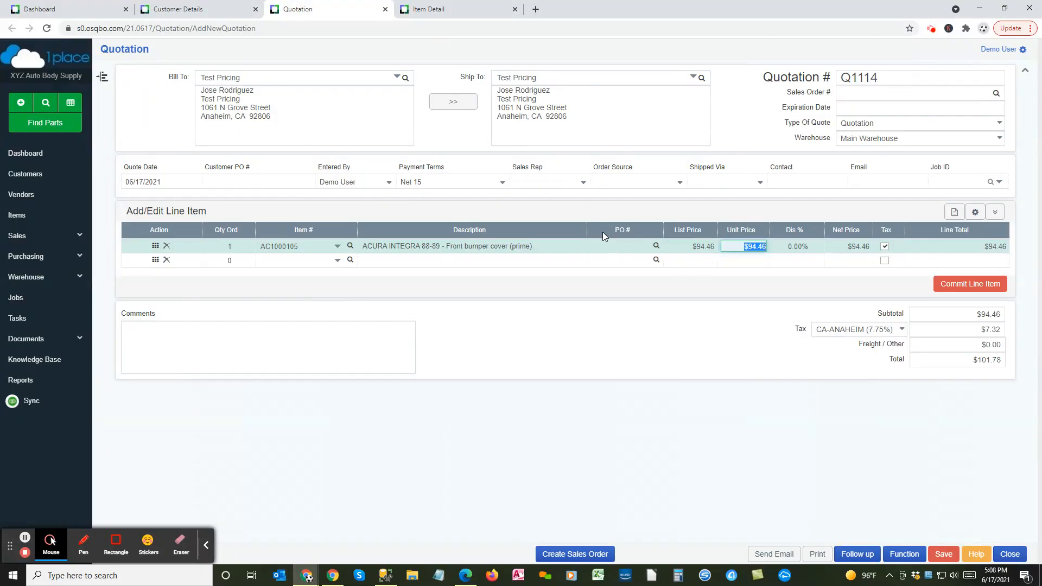
pyautogui.press('Tab')
pyautogui.press('Tab')
pyautogui.press('Tab')
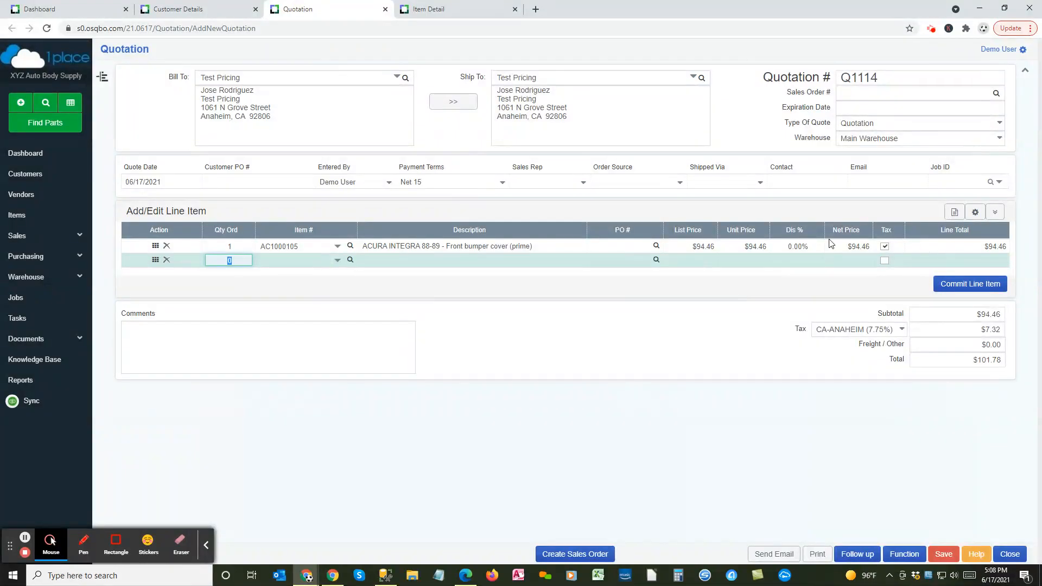
# Step: Review the customer's pricing setup, the item's list price and the quotation line against each other
pyautogui.click(215, 11)
pyautogui.click(344, 375)
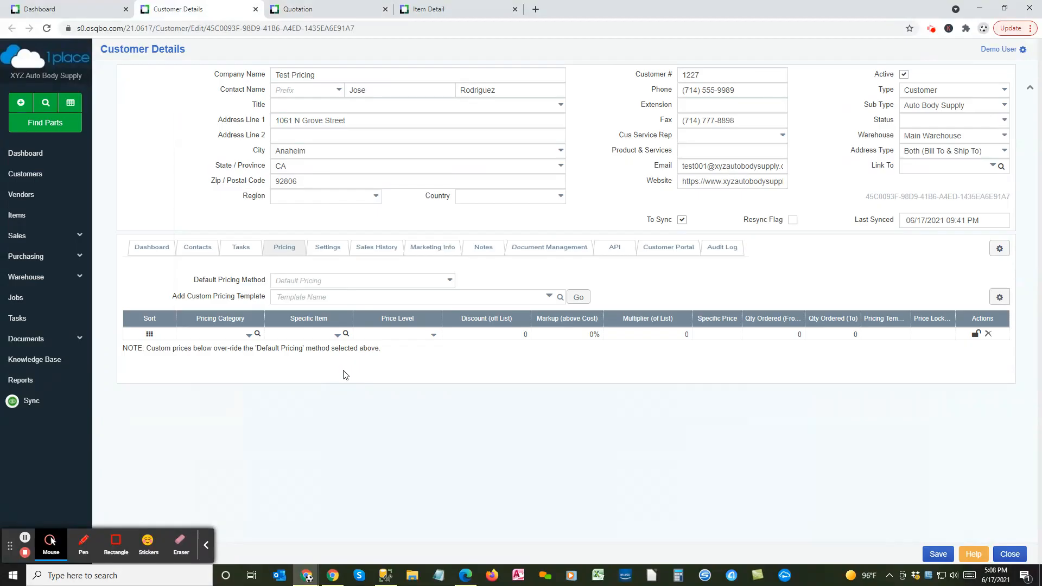
pyautogui.click(429, 9)
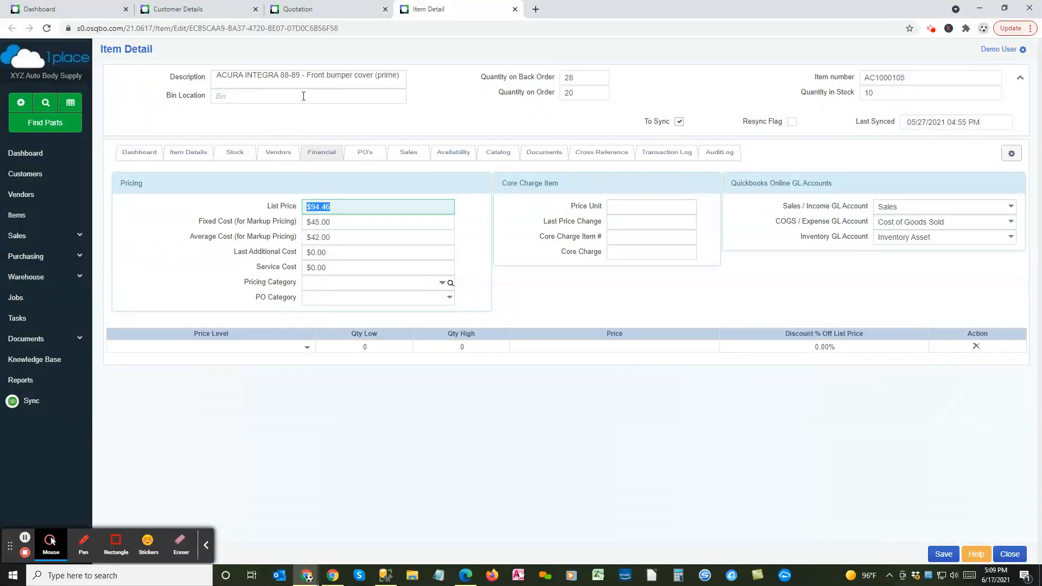
pyautogui.click(298, 10)
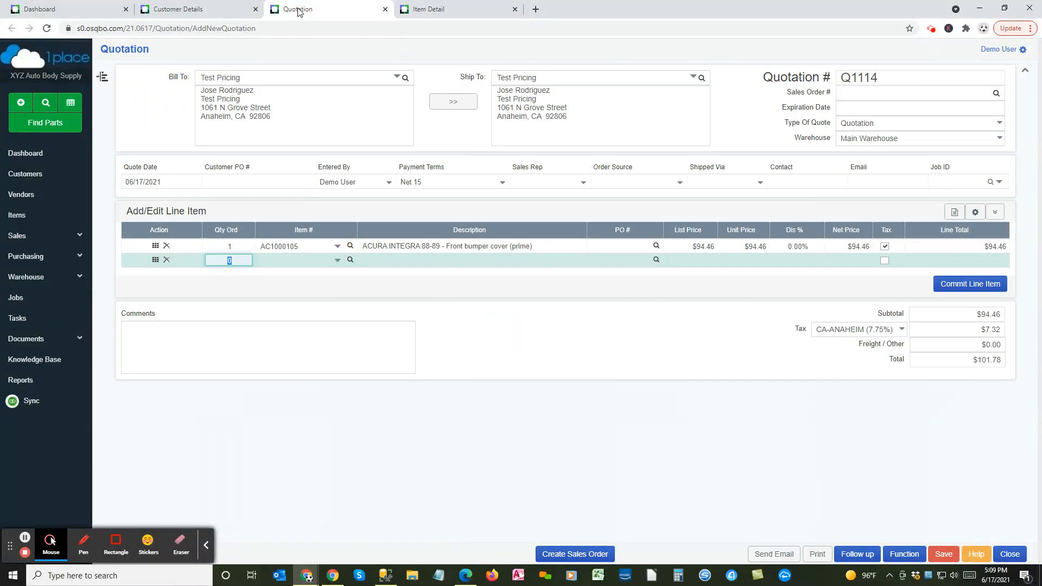
# Step: Set the Test Pricing customer's default pricing method to Discount with a 10% discount
pyautogui.click(204, 10)
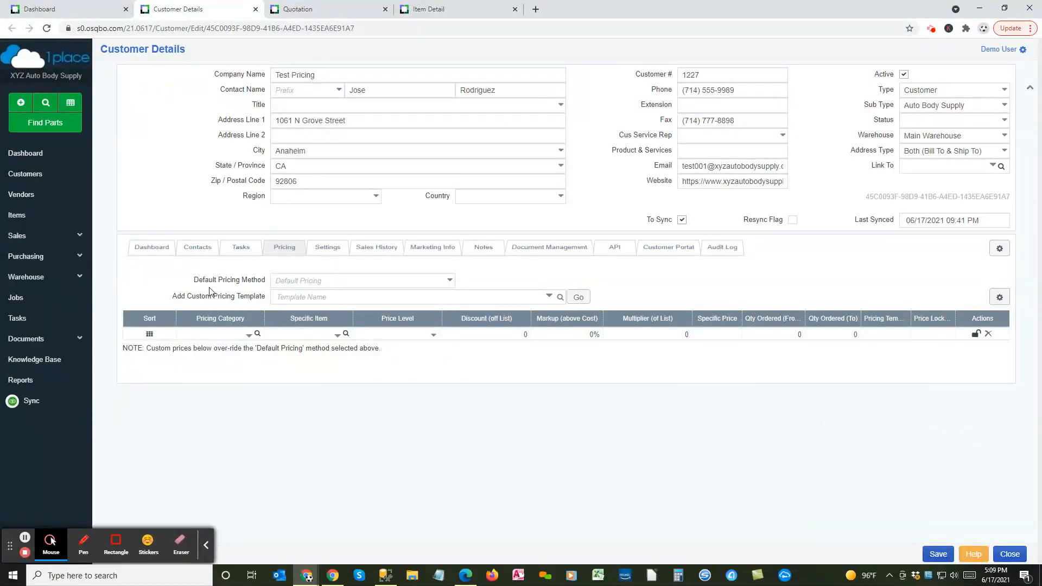
pyautogui.click(450, 280)
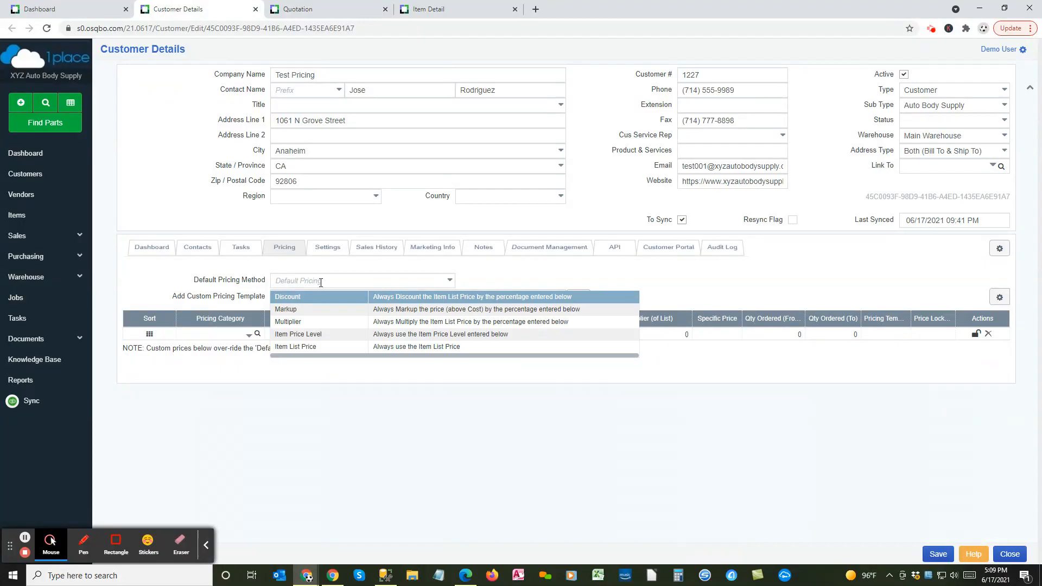
pyautogui.click(296, 297)
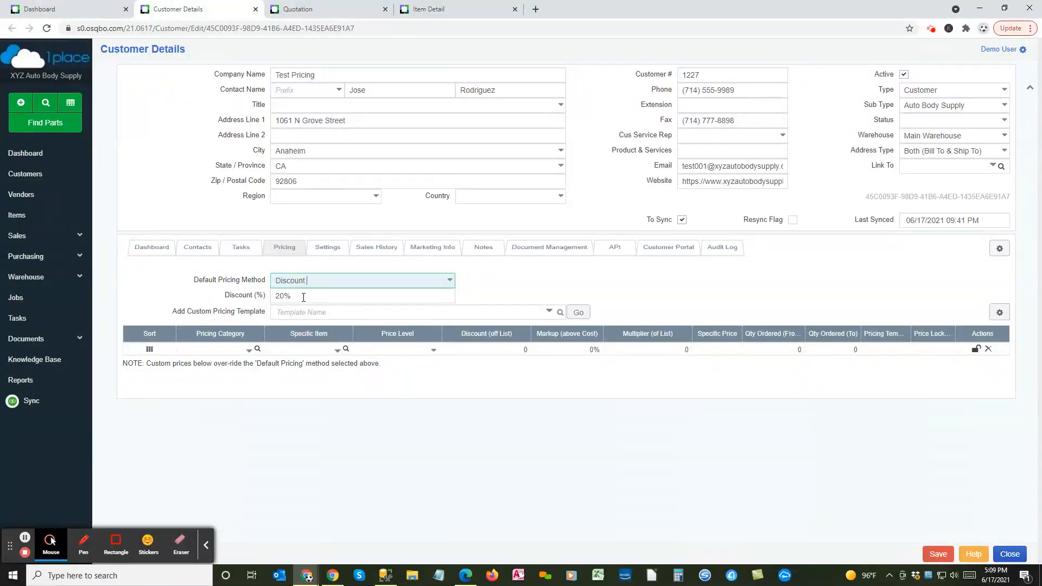
pyautogui.click(298, 298)
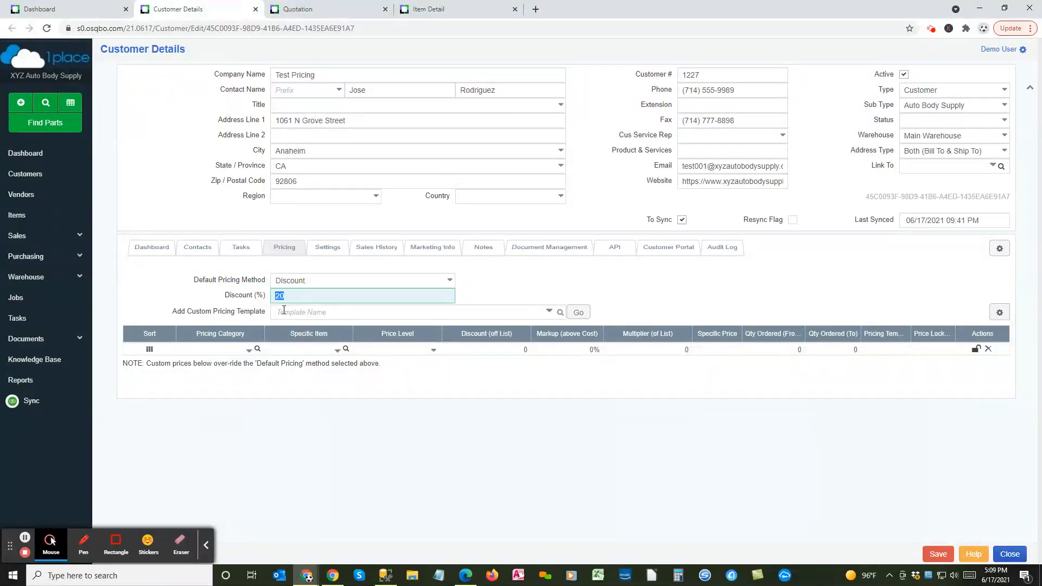
pyautogui.write('10')
pyautogui.click(283, 310)
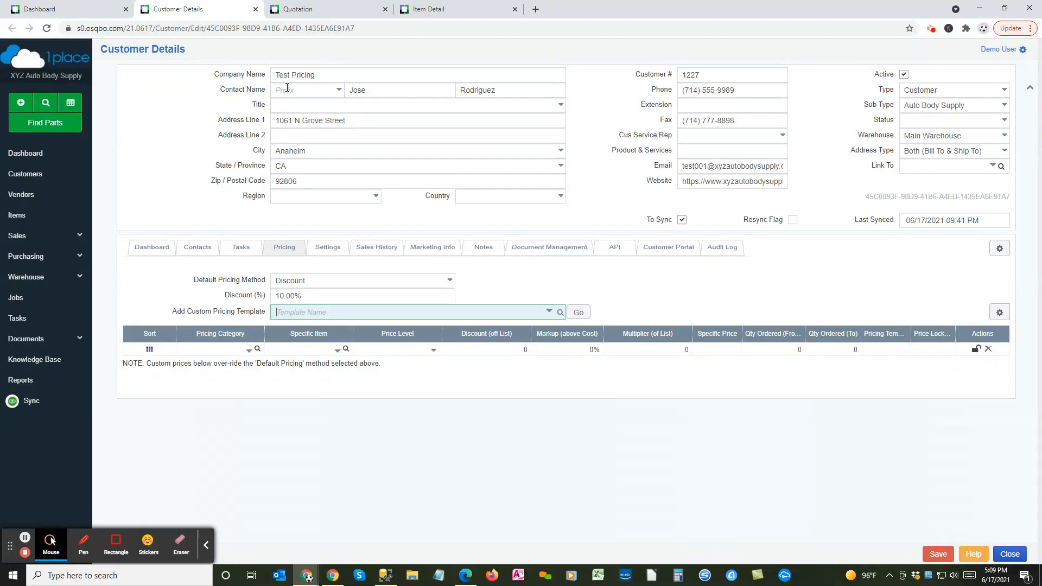
# Step: Check the customer's discount setting and save the customer record
pyautogui.moveTo(318, 79); pyautogui.dragTo(251, 72)
pyautogui.click(313, 296)
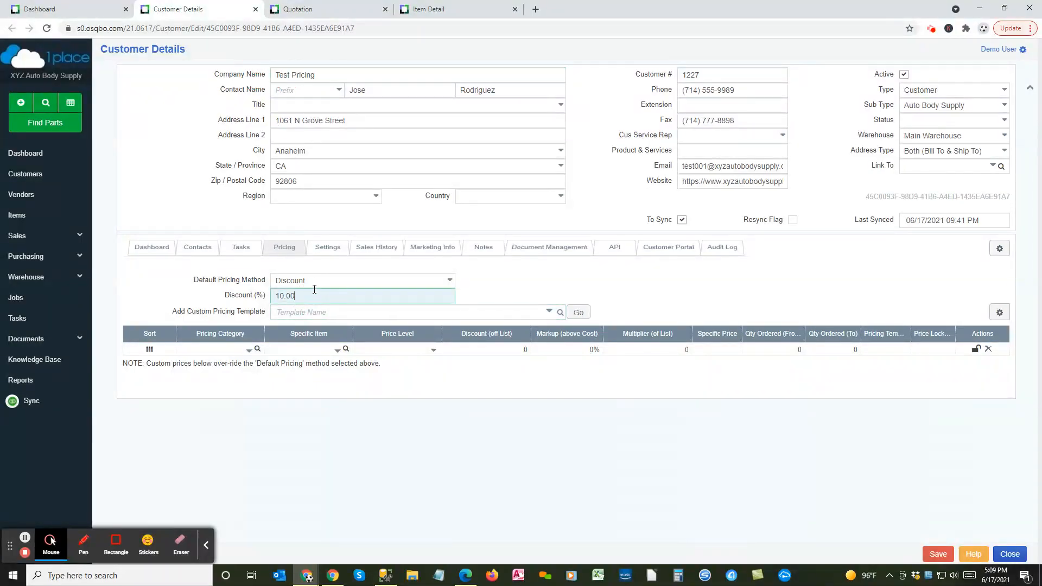
pyautogui.click(326, 11)
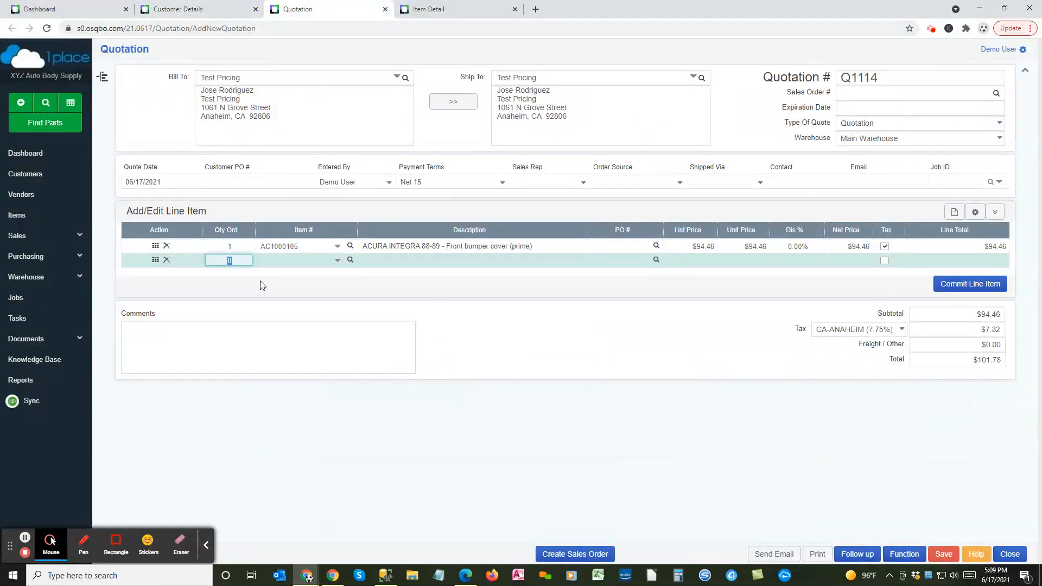
pyautogui.click(205, 11)
pyautogui.click(937, 554)
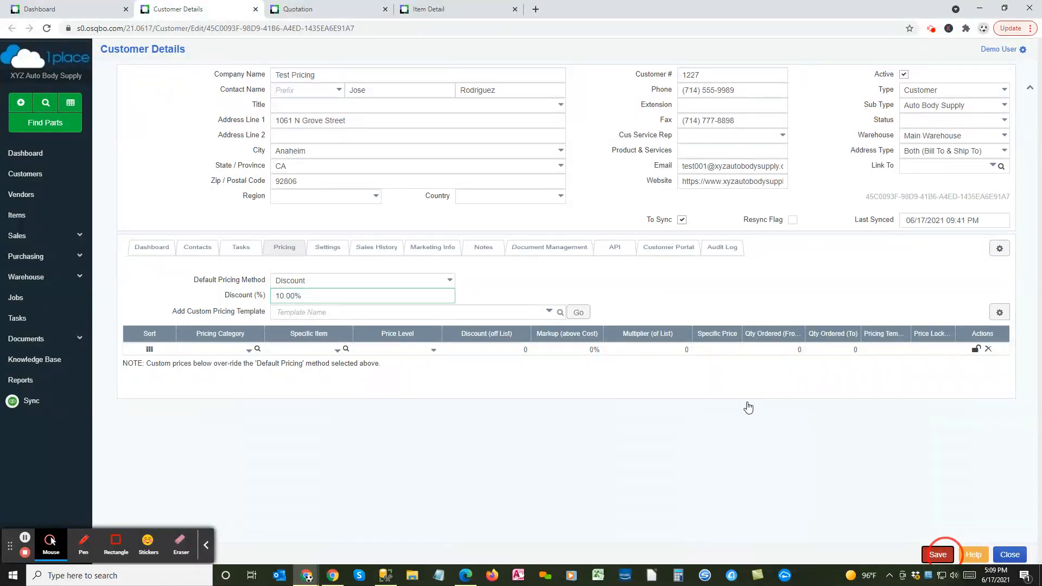
# Step: Add a second line to the quotation for item AC1000105 with a quantity of 1
pyautogui.click(327, 13)
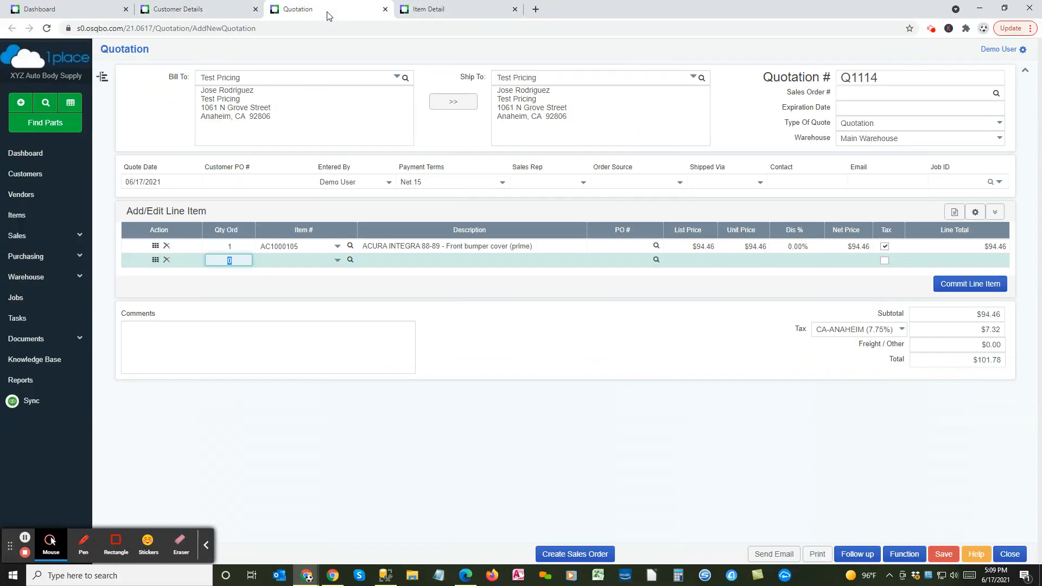
pyautogui.write('1')
pyautogui.press('Tab')
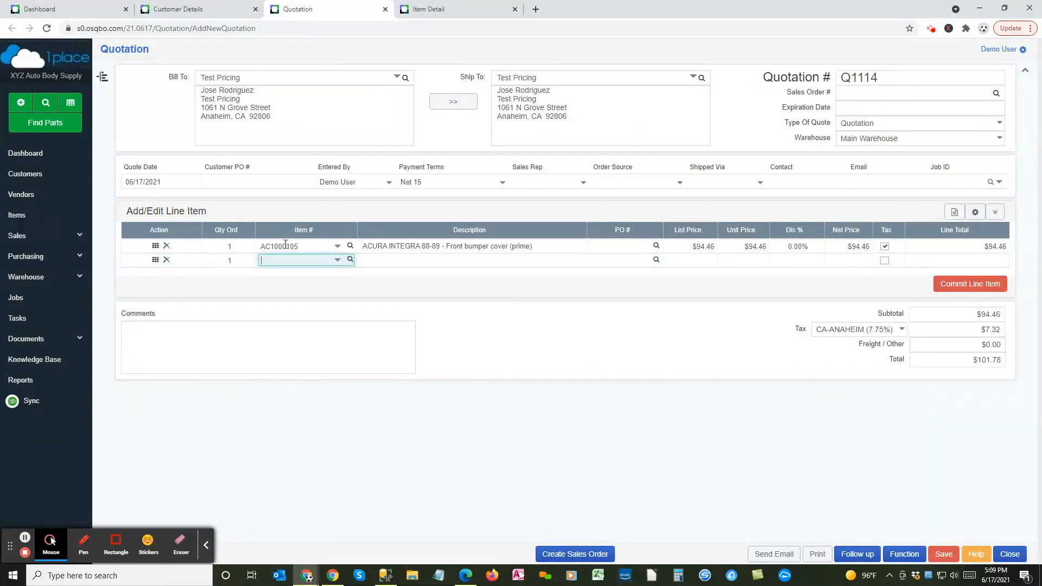
pyautogui.write('ac1000105')
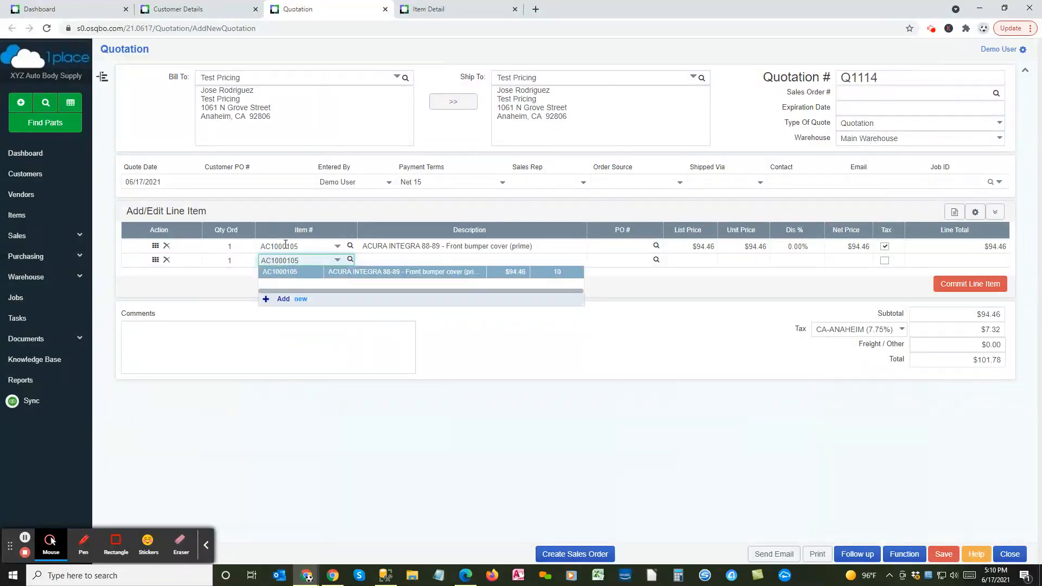
pyautogui.press('Return')
# Step: Check the list, unit, discount and net price values on the second quotation line, and commit the line
pyautogui.press('Tab')
pyautogui.press('Tab')
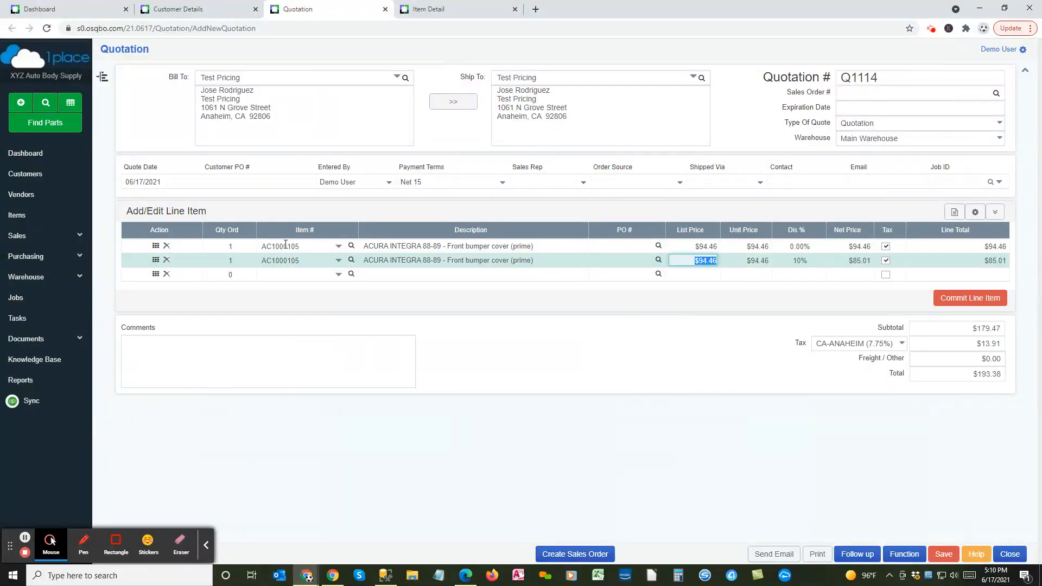
pyautogui.press('Tab')
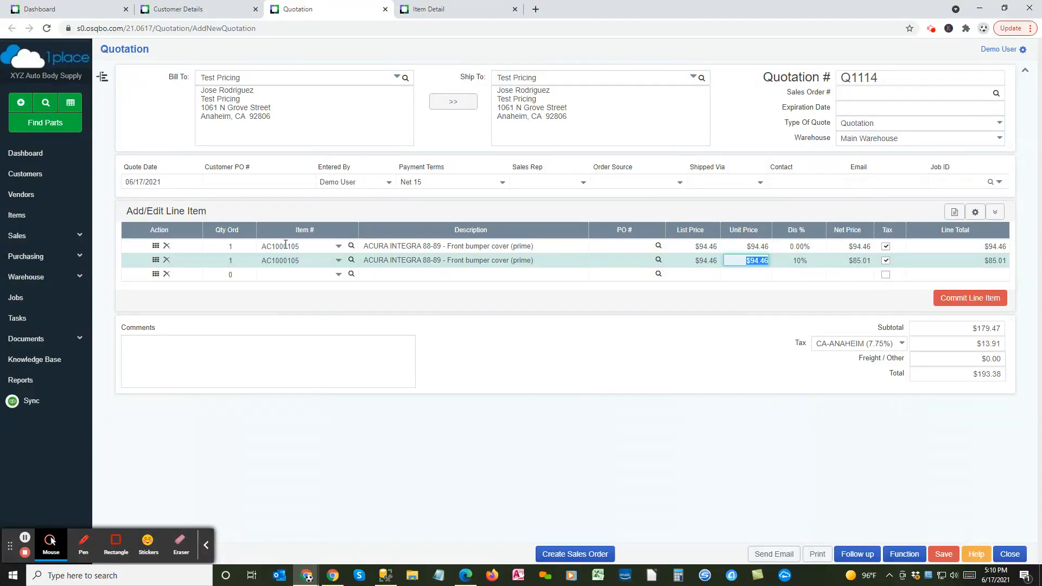
pyautogui.press('Tab')
pyautogui.press('Tab')
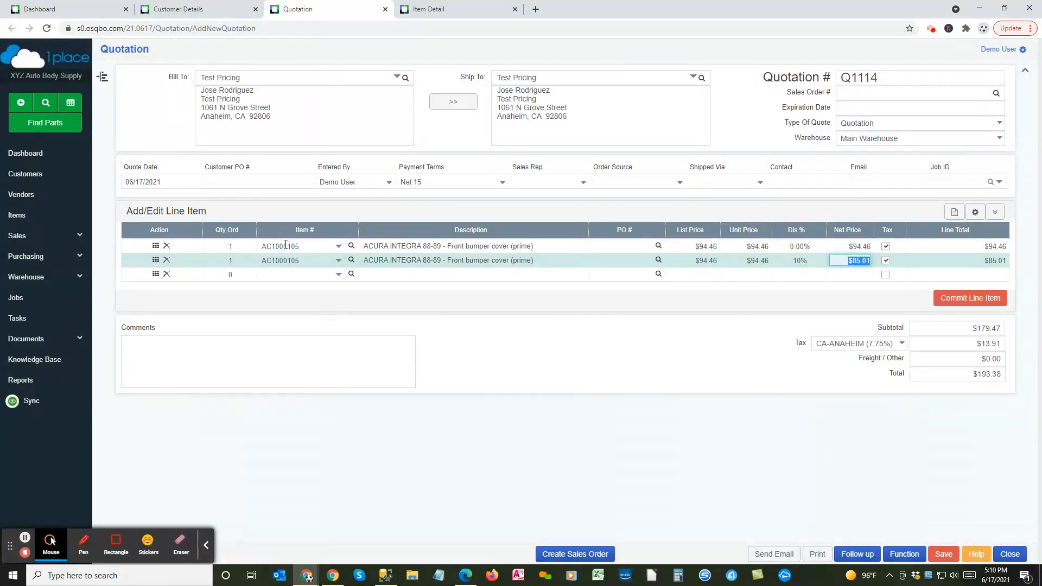
pyautogui.press('Return')
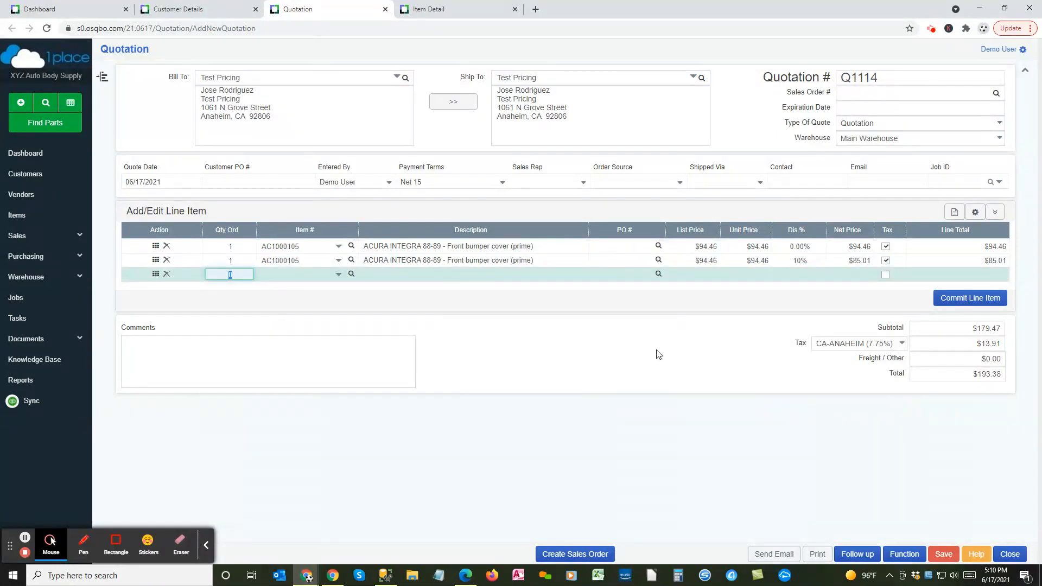
# Step: Set the Test Pricing customer's default pricing method to Markup with a 30% markup, and save the customer record
pyautogui.click(463, 11)
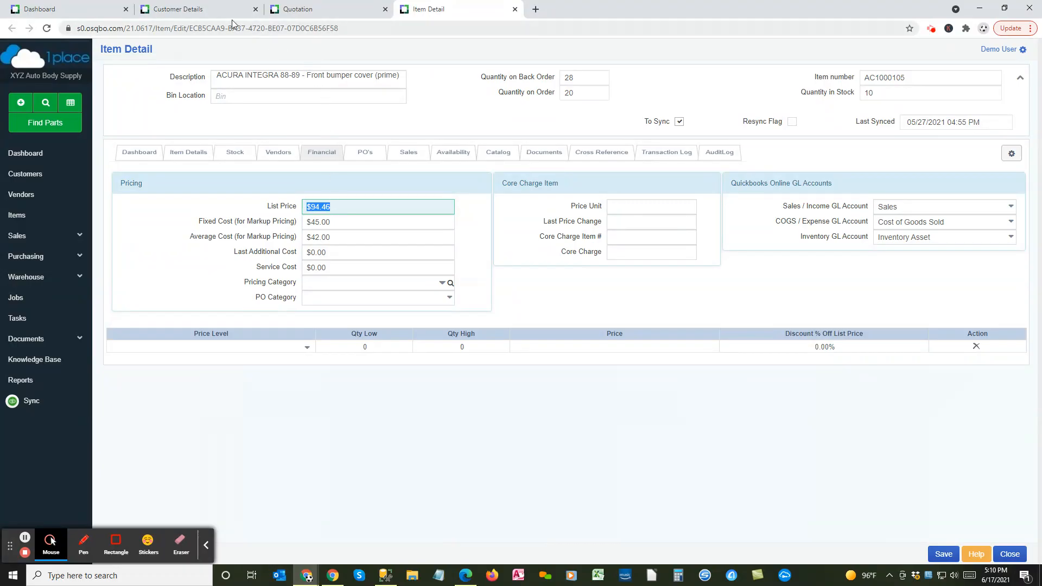
pyautogui.click(205, 11)
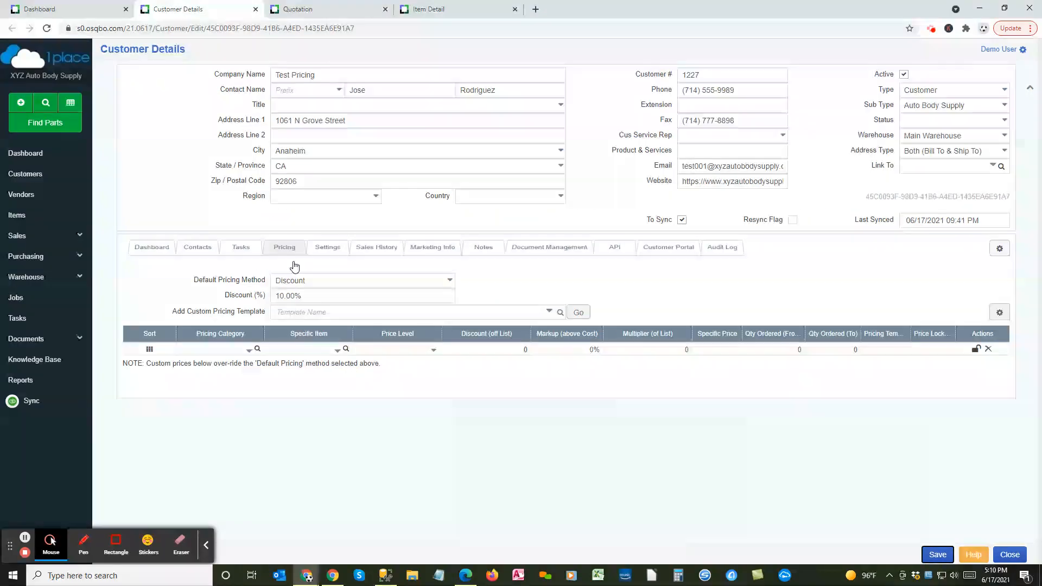
pyautogui.click(450, 280)
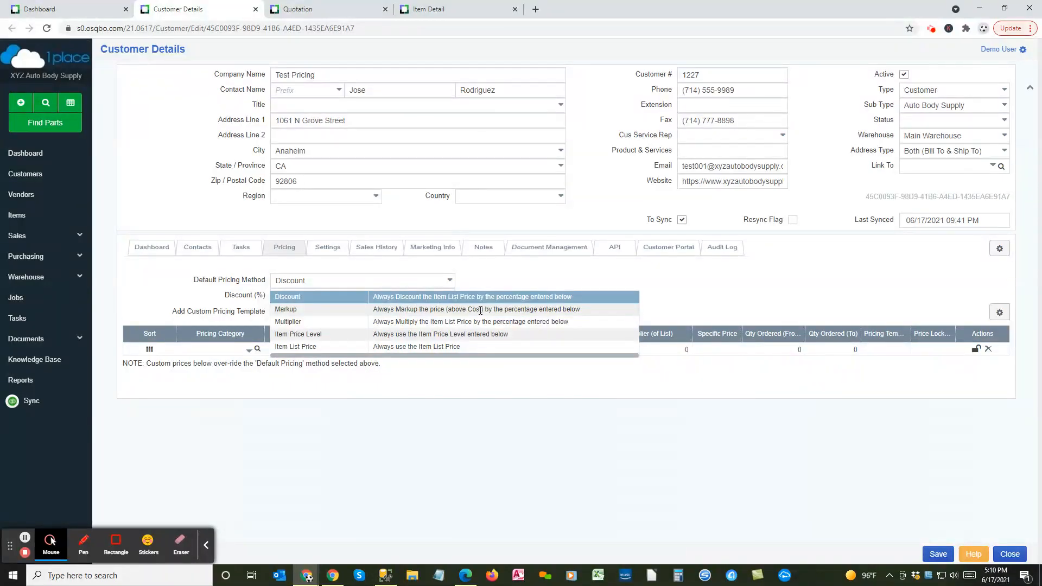
pyautogui.click(554, 309)
pyautogui.click(367, 297)
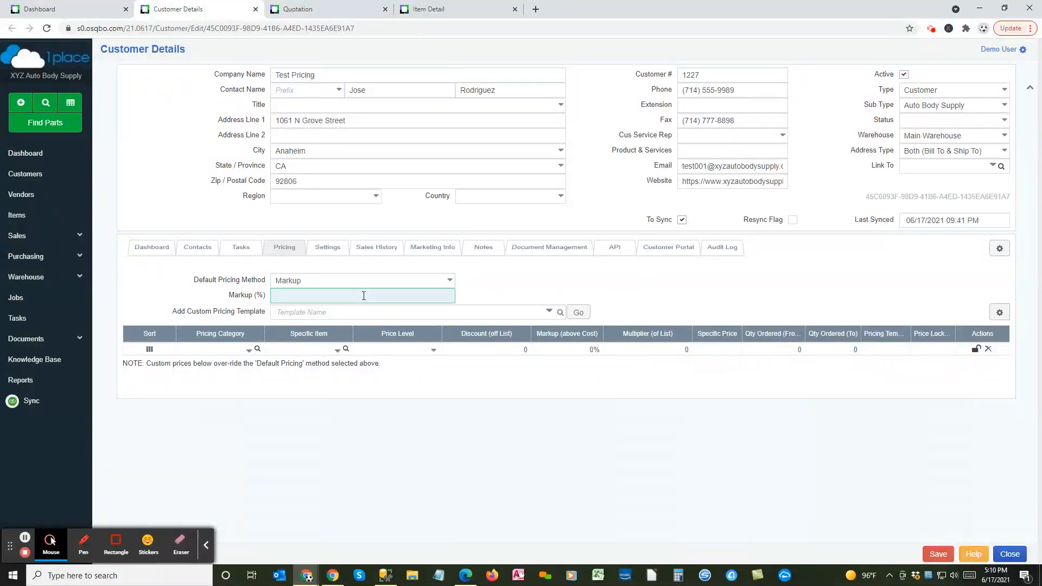
pyautogui.write('30')
pyautogui.press('Tab')
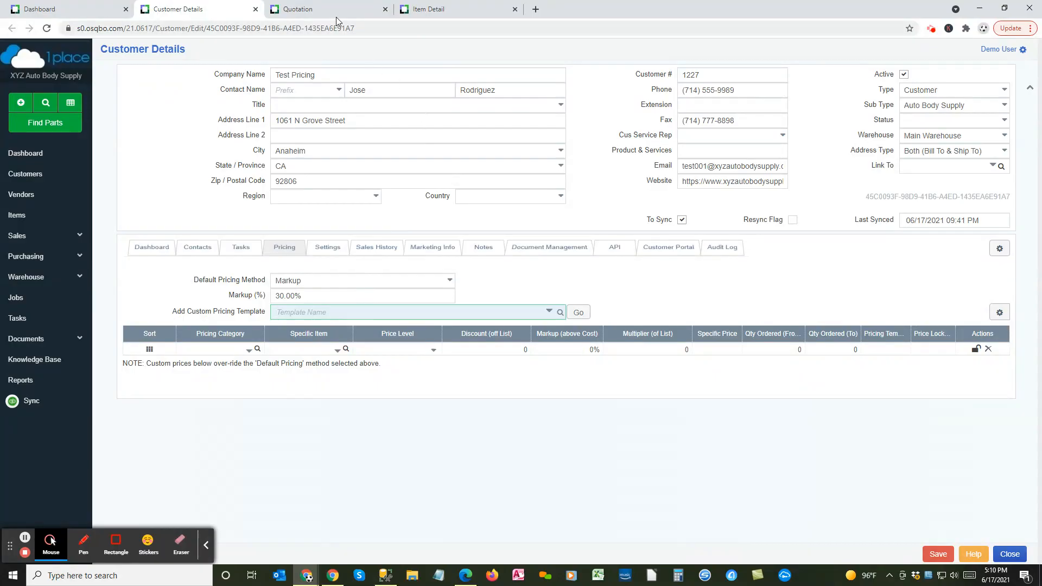
pyautogui.click(315, 9)
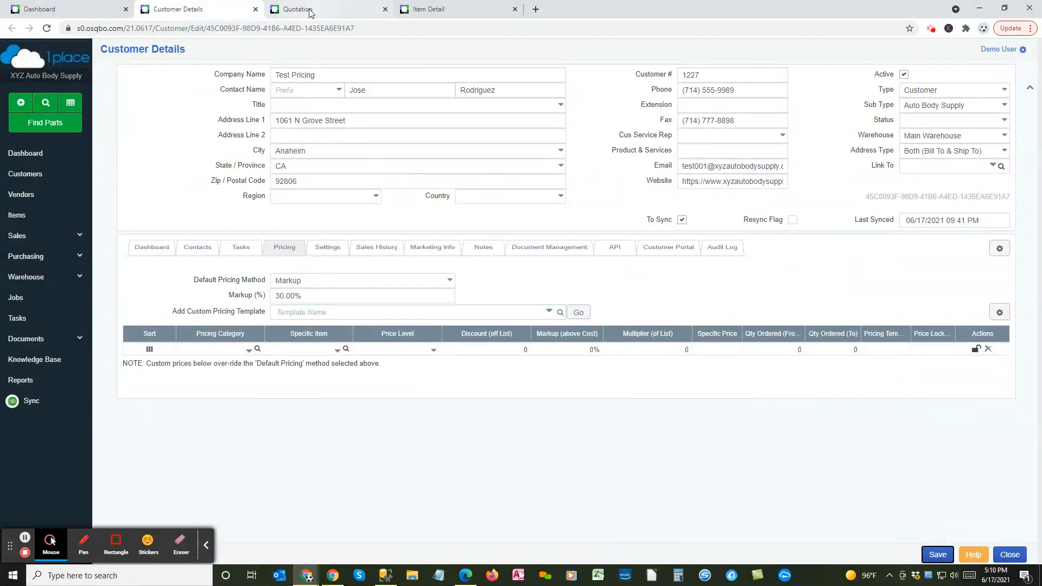
# Step: Add a third quotation line for item AC1000105 with a quantity of 1 and check its unit price
pyautogui.click(309, 11)
pyautogui.write('1')
pyautogui.click(268, 275)
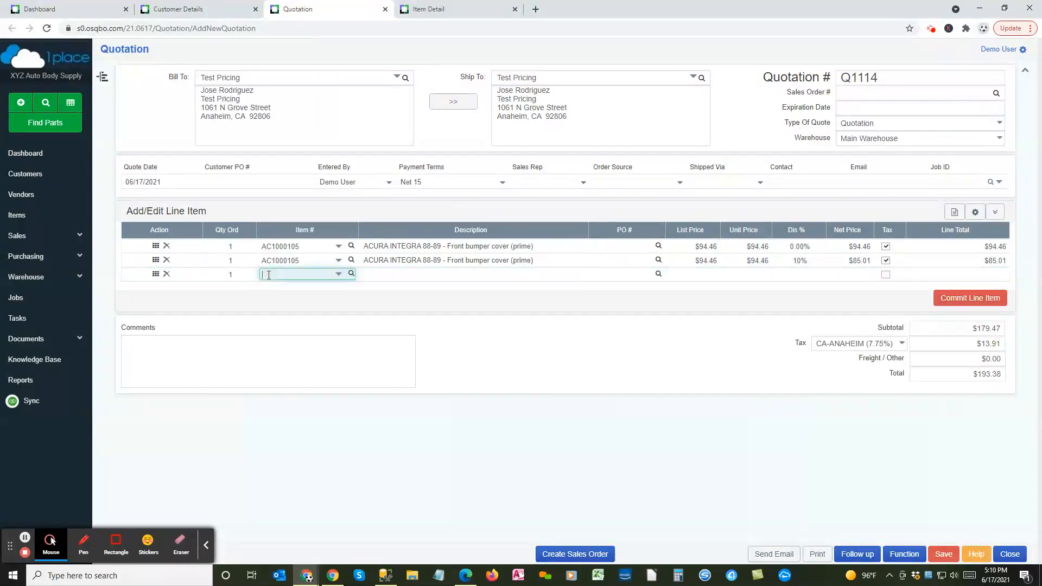
pyautogui.write('ac1000105')
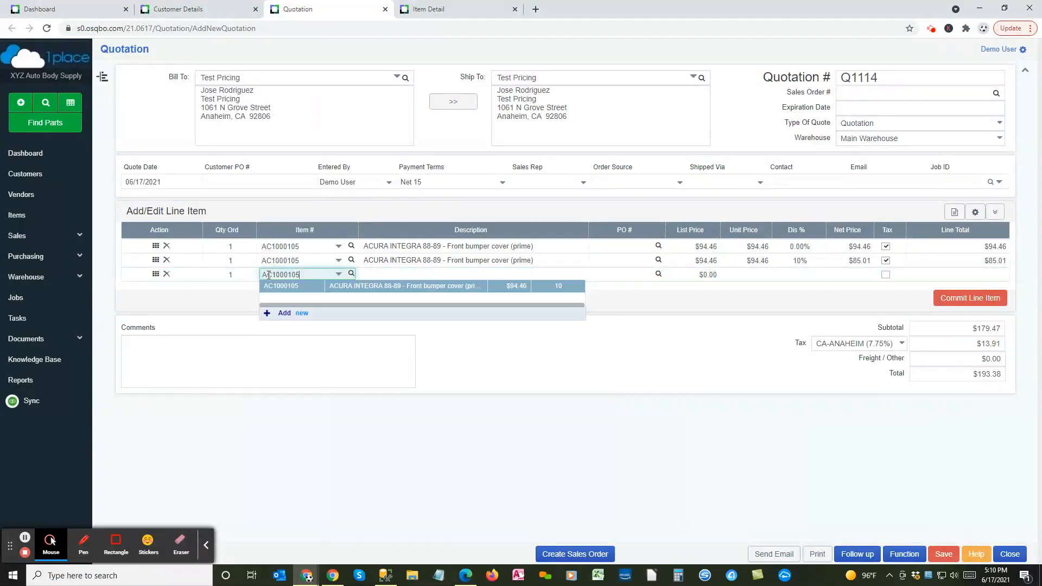
pyautogui.press('Return')
pyautogui.press('Tab')
pyautogui.press('Tab')
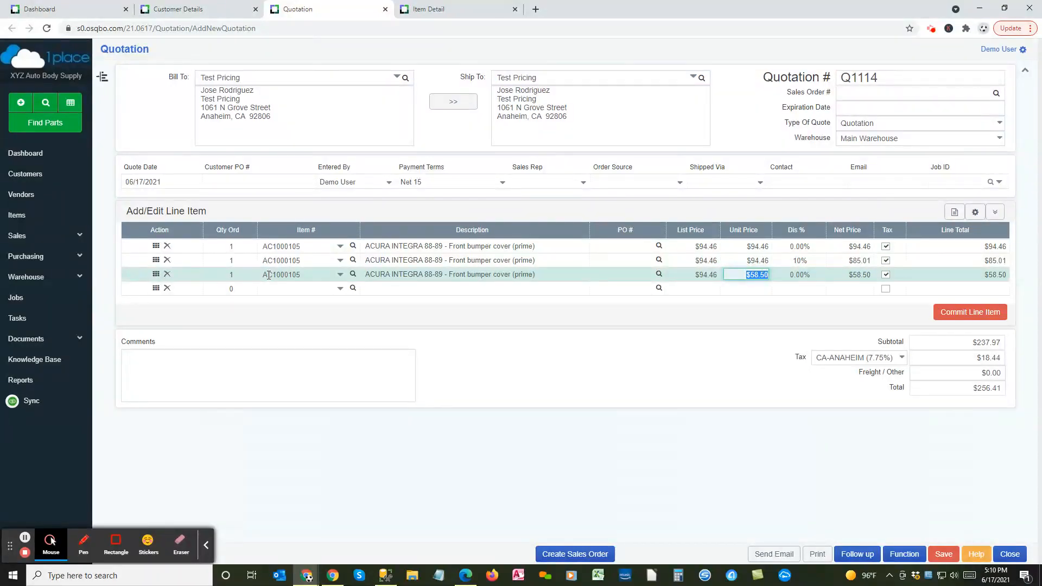
# Step: Check the customer's markup setting against the item's average cost for markup pricing
pyautogui.click(184, 12)
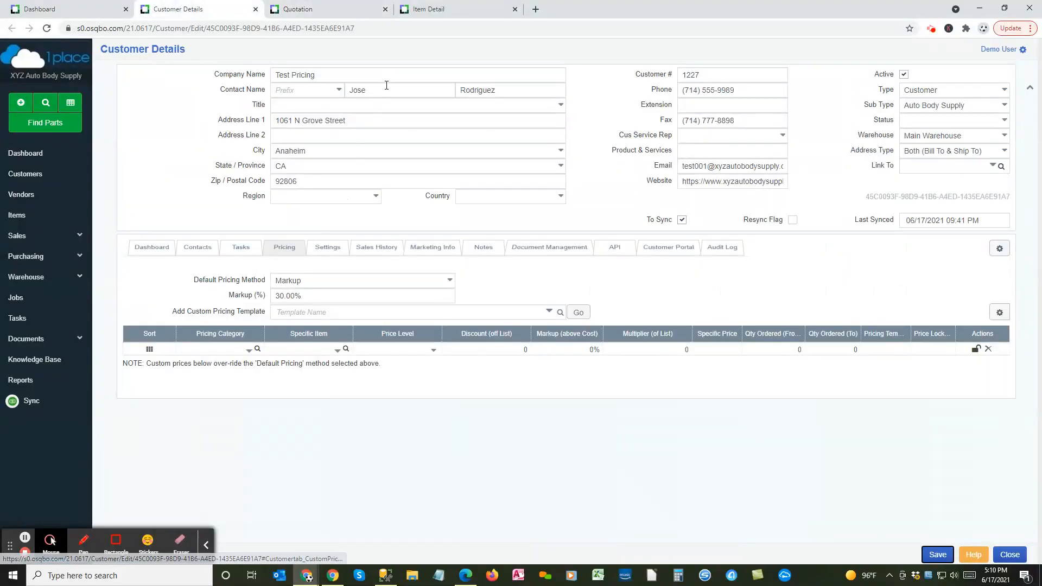
pyautogui.click(438, 12)
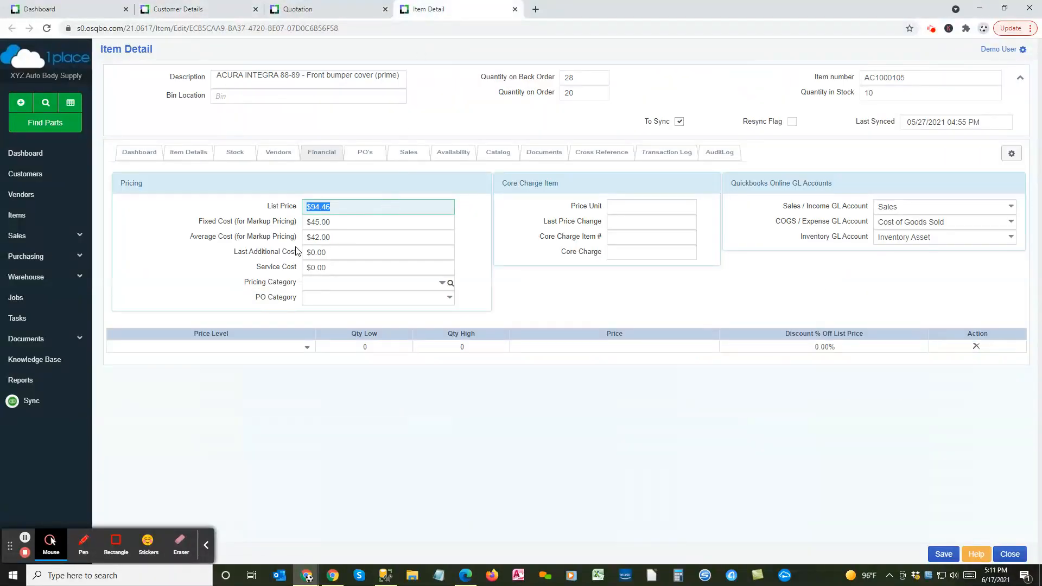
pyautogui.click(332, 236)
pyautogui.moveTo(332, 237); pyautogui.dragTo(299, 237)
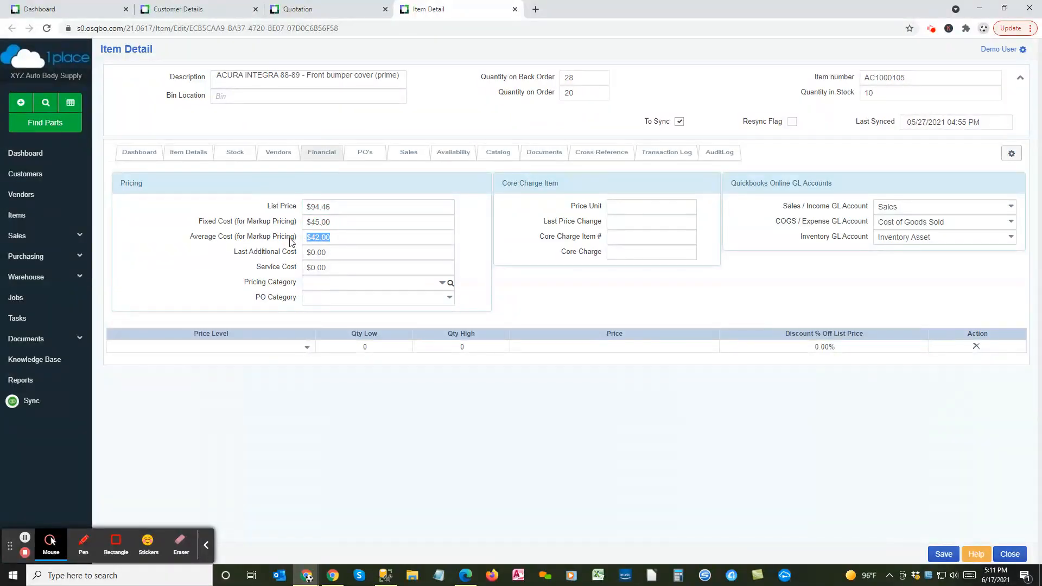
# Step: Examine the item's stock receipt and its cost, widening the vendor name column to read it in full
pyautogui.click(241, 157)
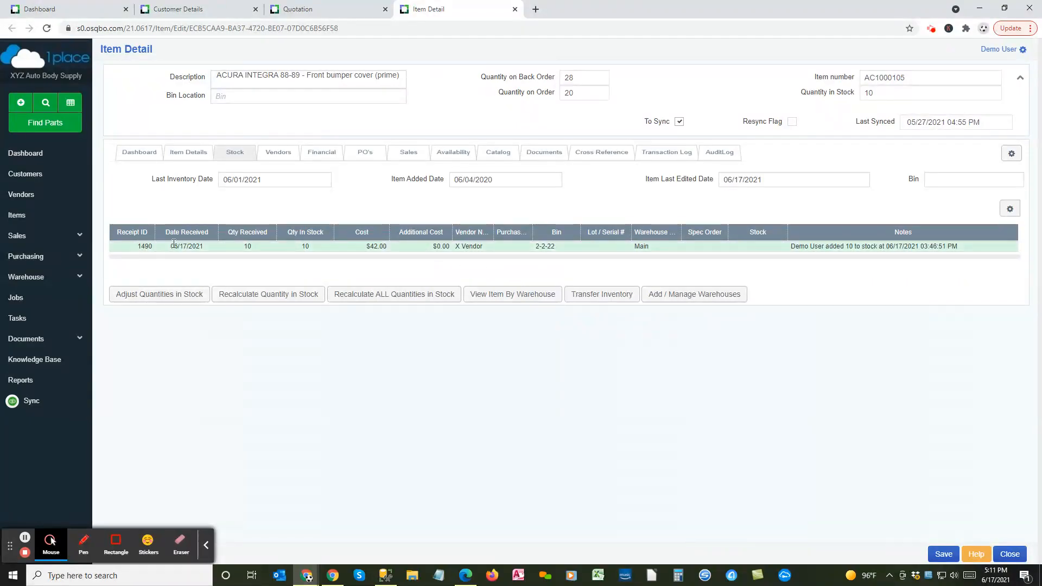
pyautogui.click(514, 247)
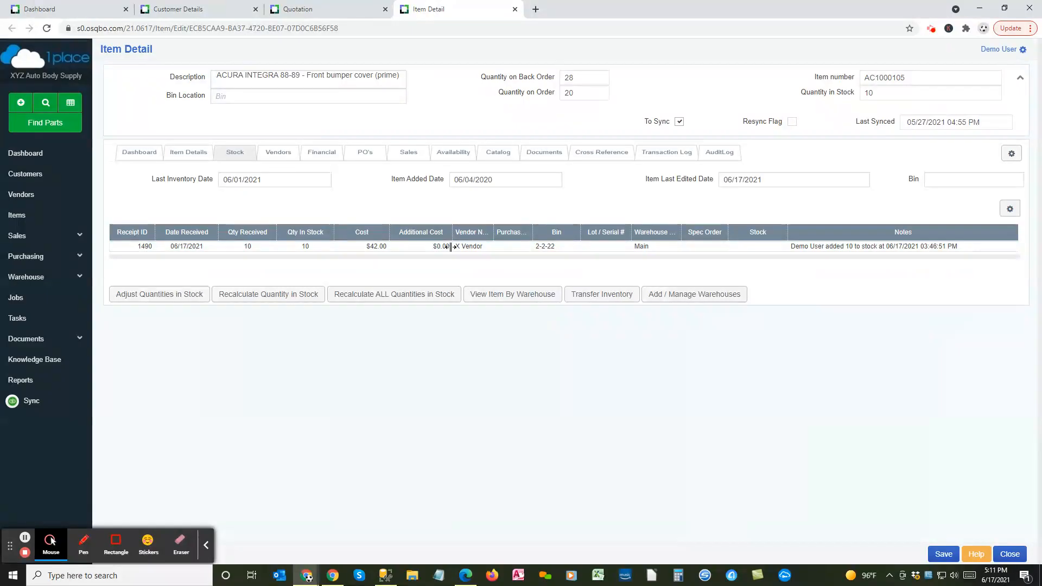
pyautogui.moveTo(490, 233); pyautogui.dragTo(502, 232)
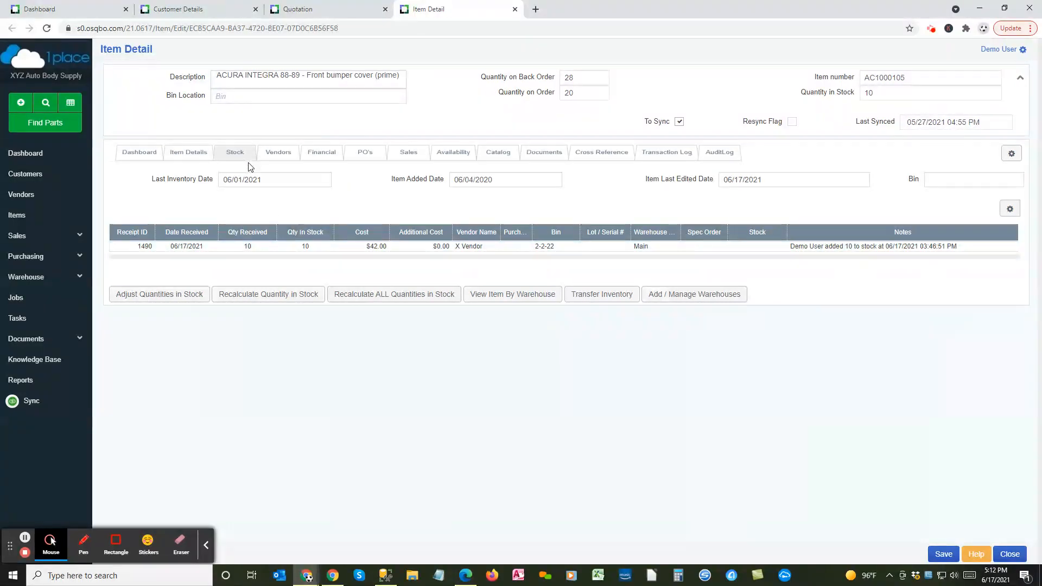
# Step: Compare the item's fixed cost for markup pricing with the unit price on the third quotation line
pyautogui.click(310, 156)
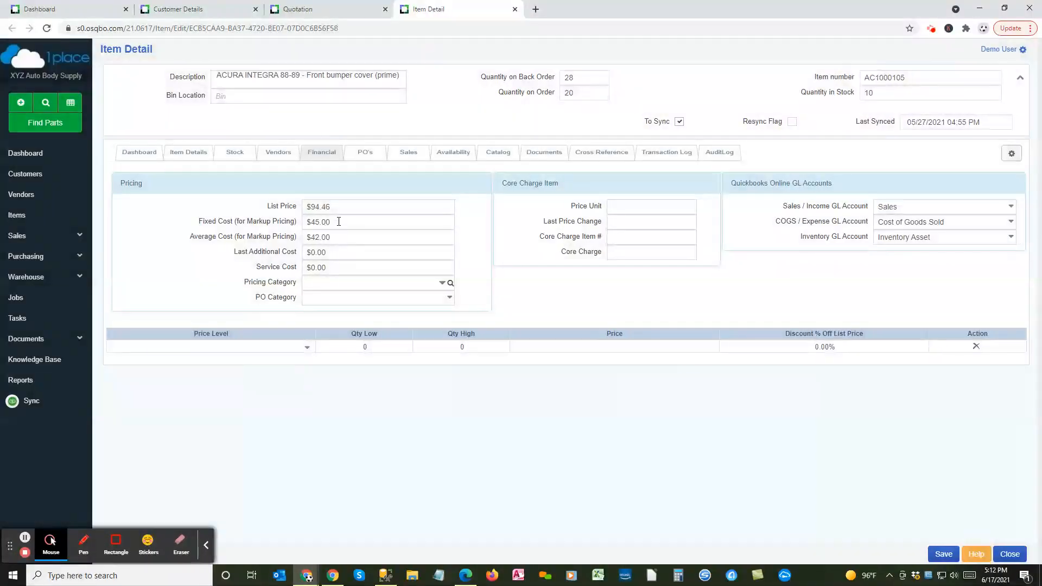
pyautogui.click(324, 221)
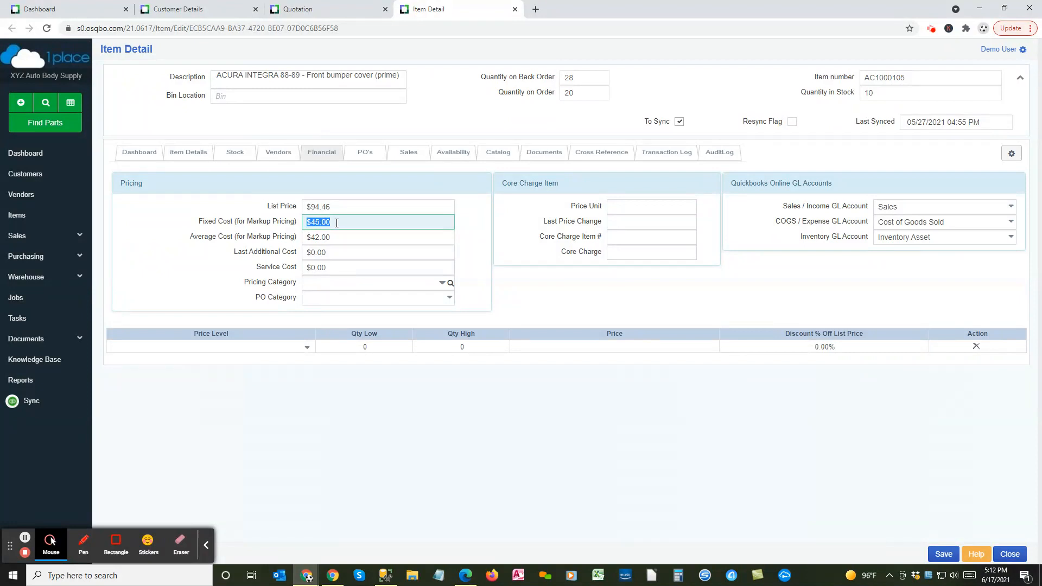
pyautogui.click(297, 12)
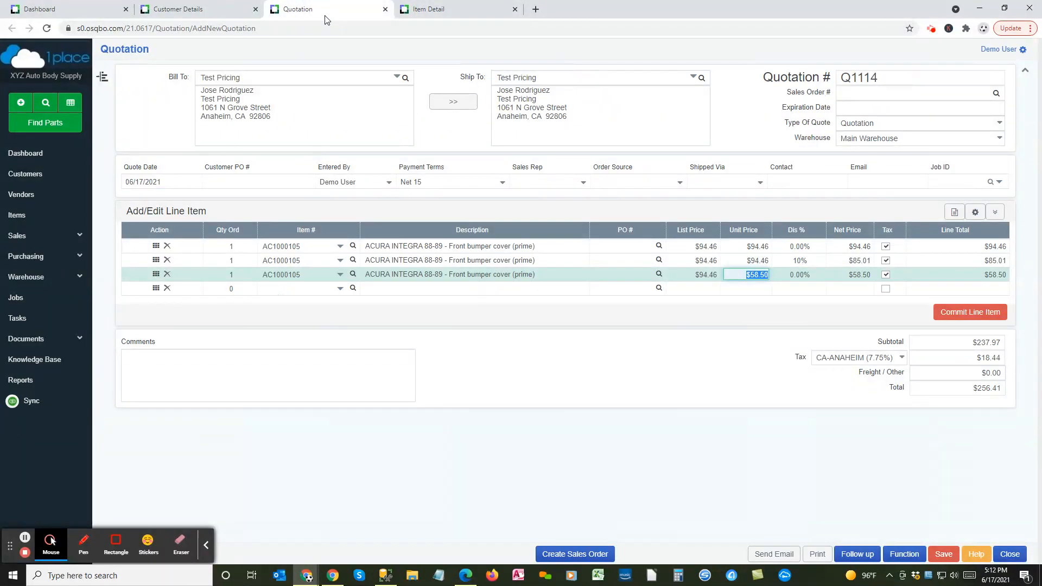
pyautogui.click(438, 12)
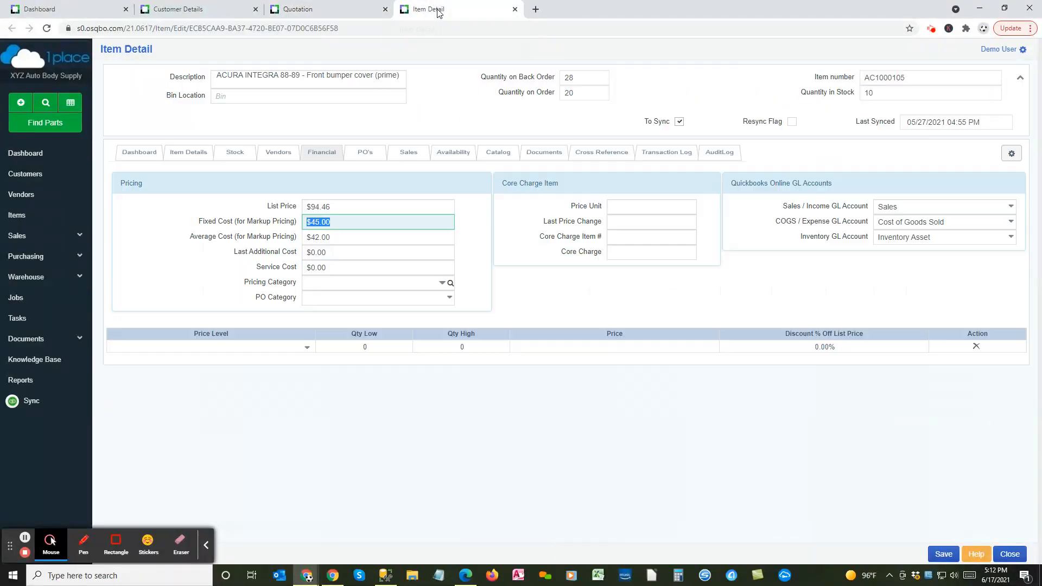
# Step: Clear the item's fixed cost for markup pricing and check the average cost below it
pyautogui.click(336, 223)
pyautogui.moveTo(336, 224); pyautogui.dragTo(309, 216)
pyautogui.press('BackSpace')
pyautogui.press('Tab')
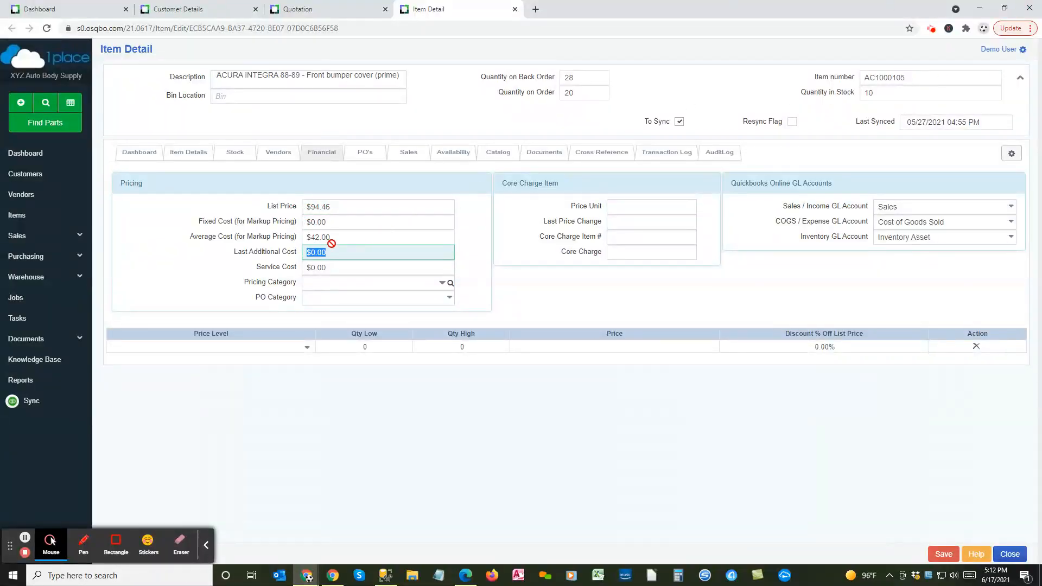
pyautogui.moveTo(331, 239); pyautogui.dragTo(318, 239)
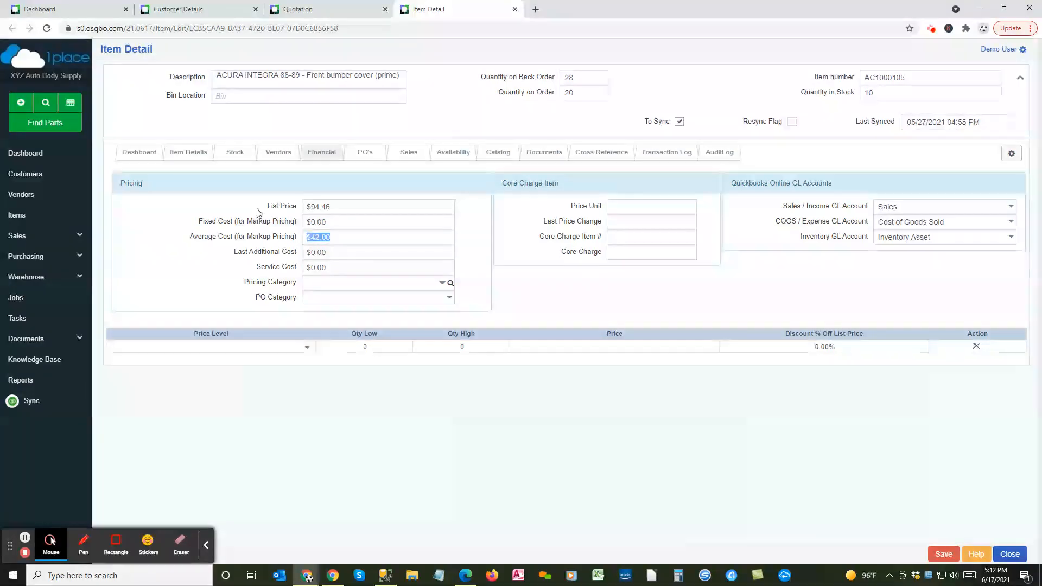
# Step: Set the item's fixed cost for markup pricing to $50.00 and save the item record
pyautogui.click(328, 224)
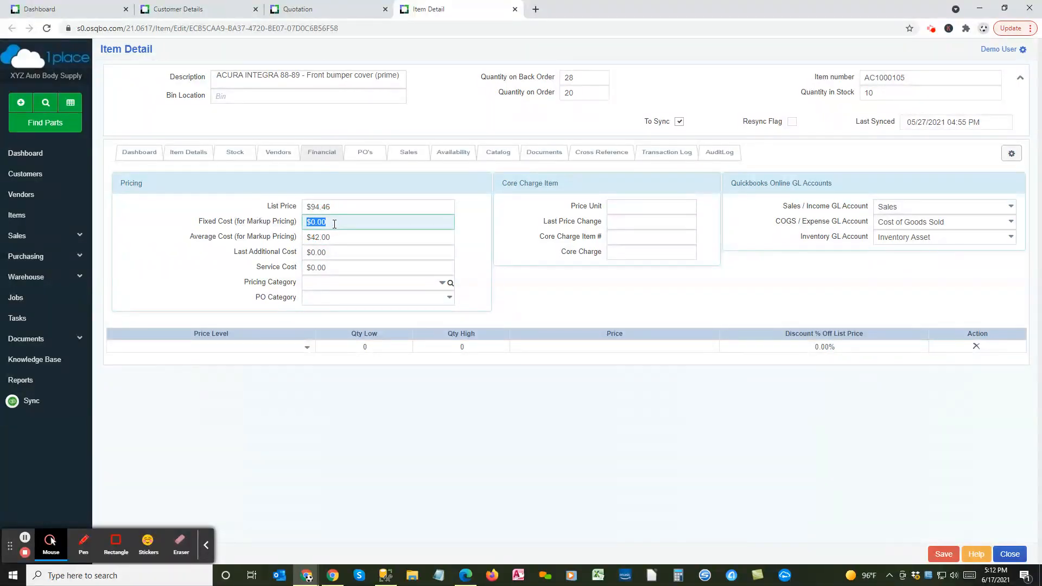
pyautogui.write('50')
pyautogui.press('Tab')
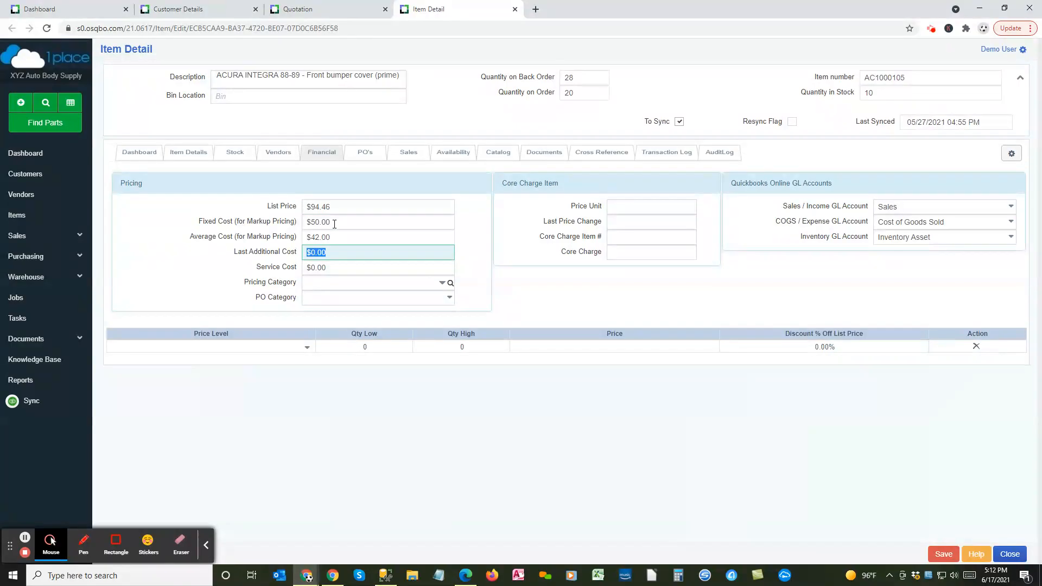
pyautogui.click(334, 224)
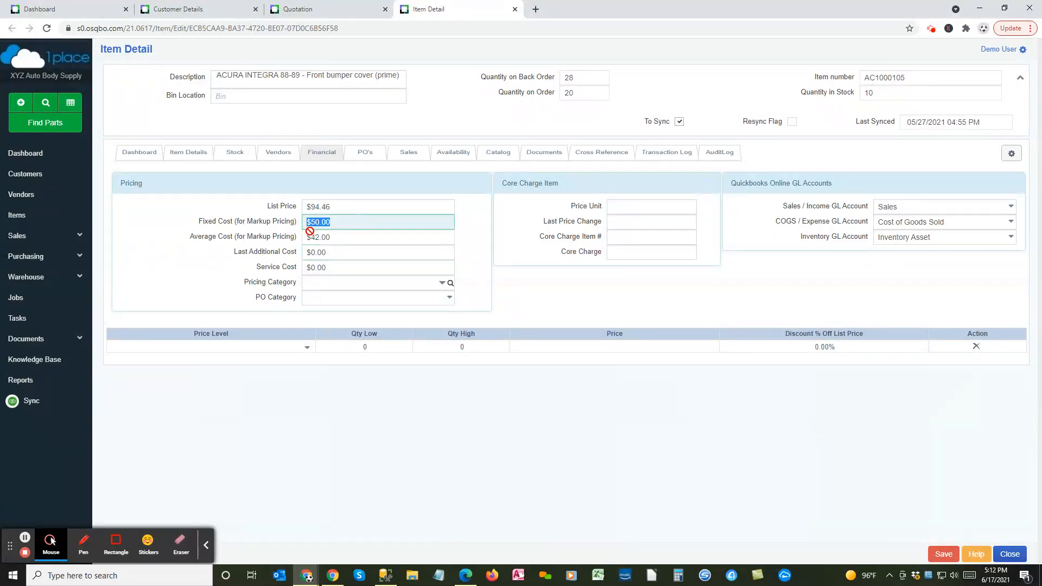
pyautogui.click(337, 223)
pyautogui.moveTo(329, 223); pyautogui.dragTo(296, 226)
pyautogui.click(943, 554)
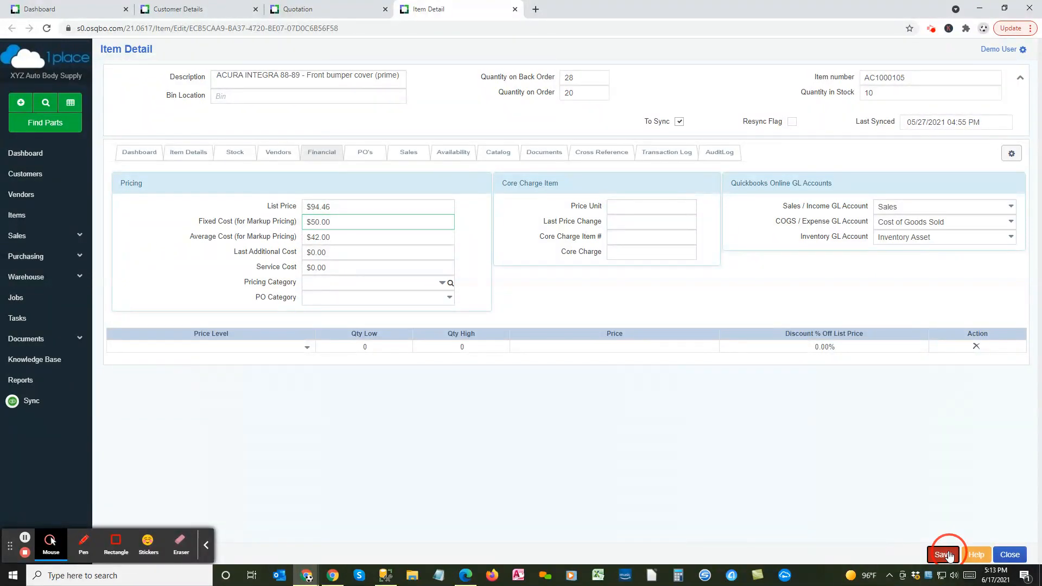
# Step: Set the customer's default pricing method to Multiplier with a multiplier of 0.75%
pyautogui.click(173, 11)
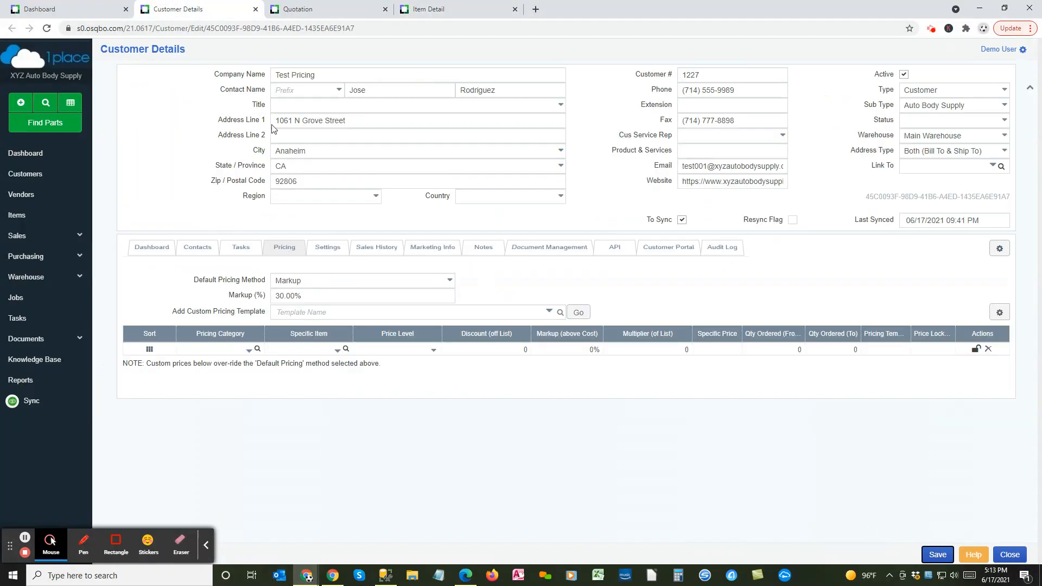
pyautogui.click(450, 280)
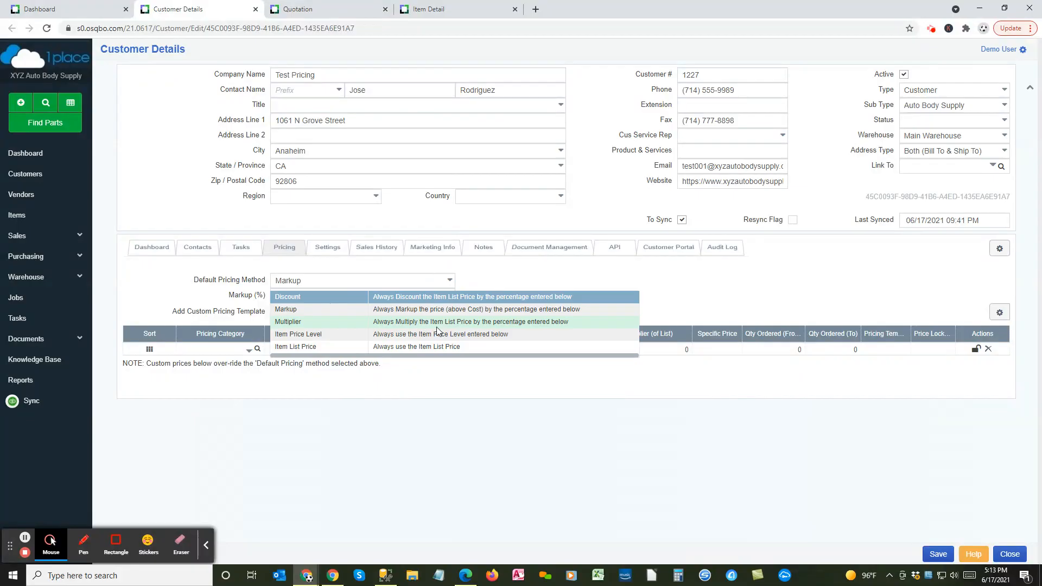
pyautogui.click(473, 322)
pyautogui.click(302, 294)
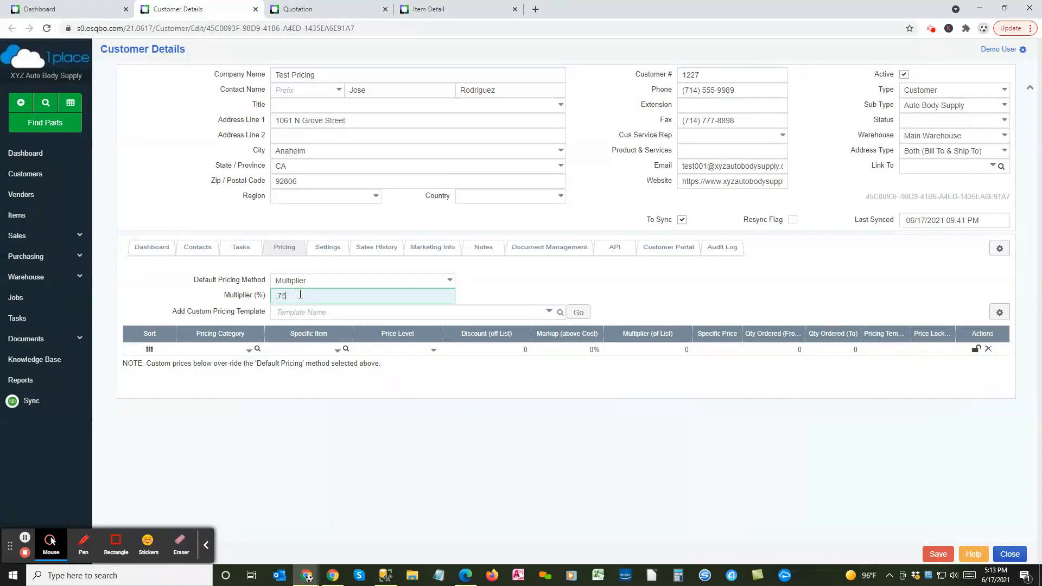
pyautogui.press('Tab')
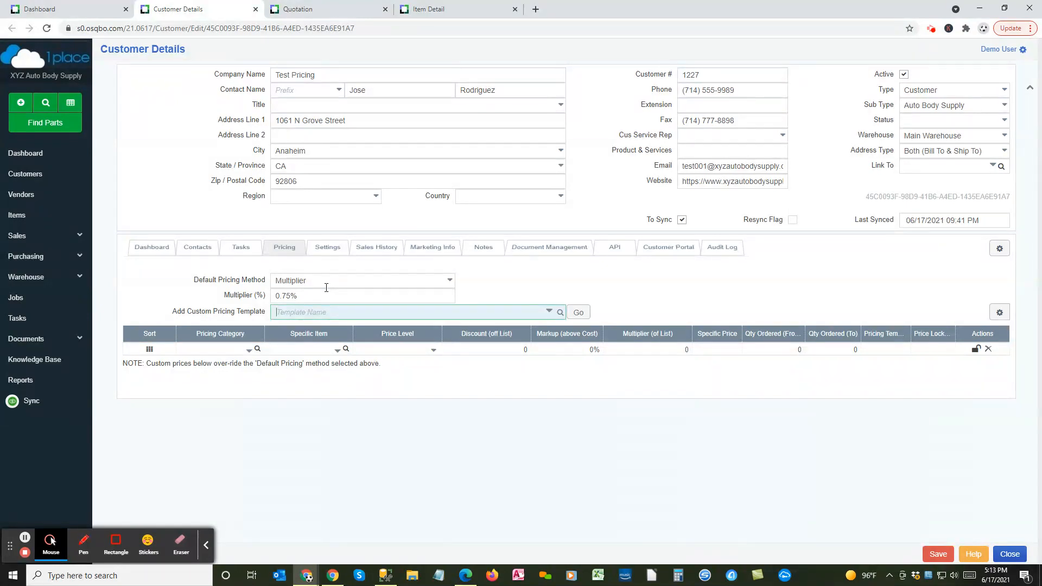
# Step: Change the customer's default pricing method to Item Price Level and review the other available methods
pyautogui.click(450, 281)
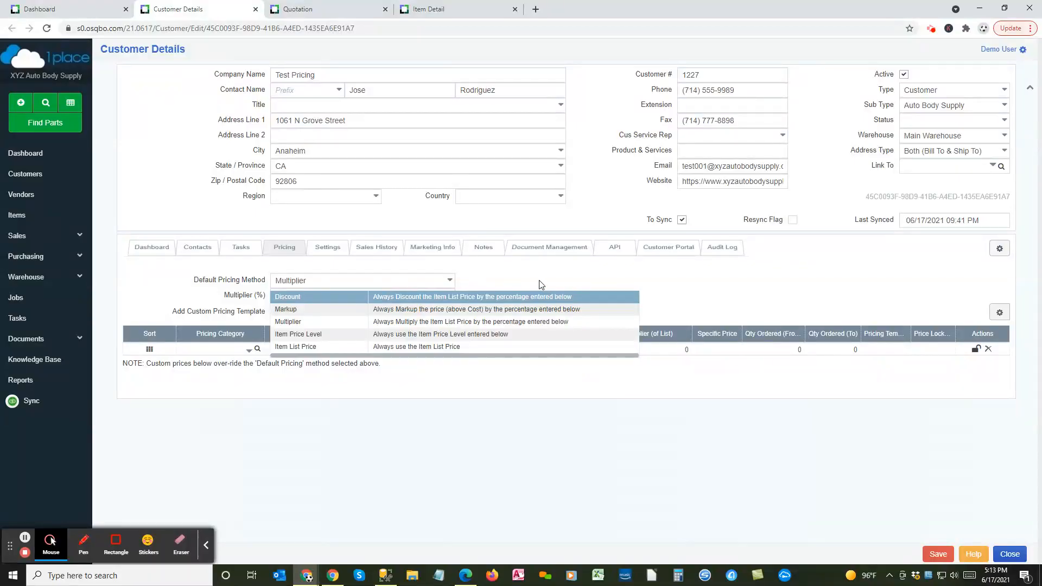
pyautogui.click(500, 281)
pyautogui.click(449, 281)
pyautogui.click(303, 333)
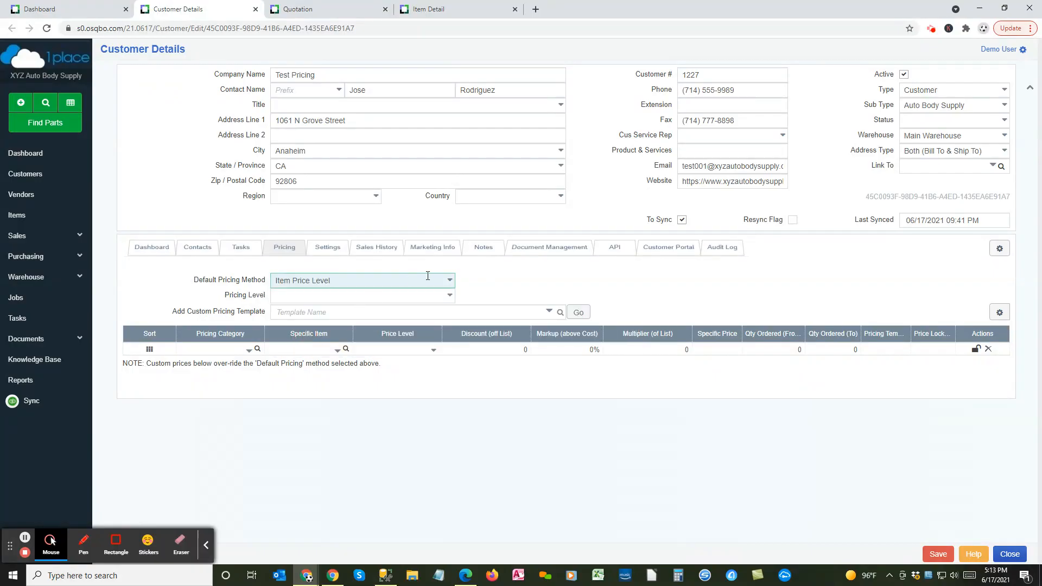
pyautogui.click(450, 282)
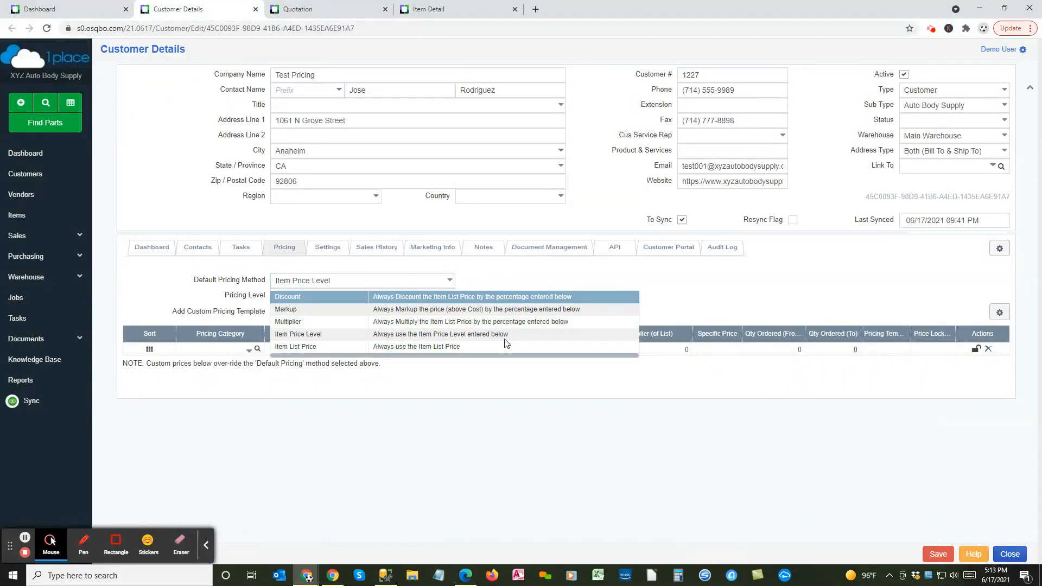
pyautogui.click(483, 277)
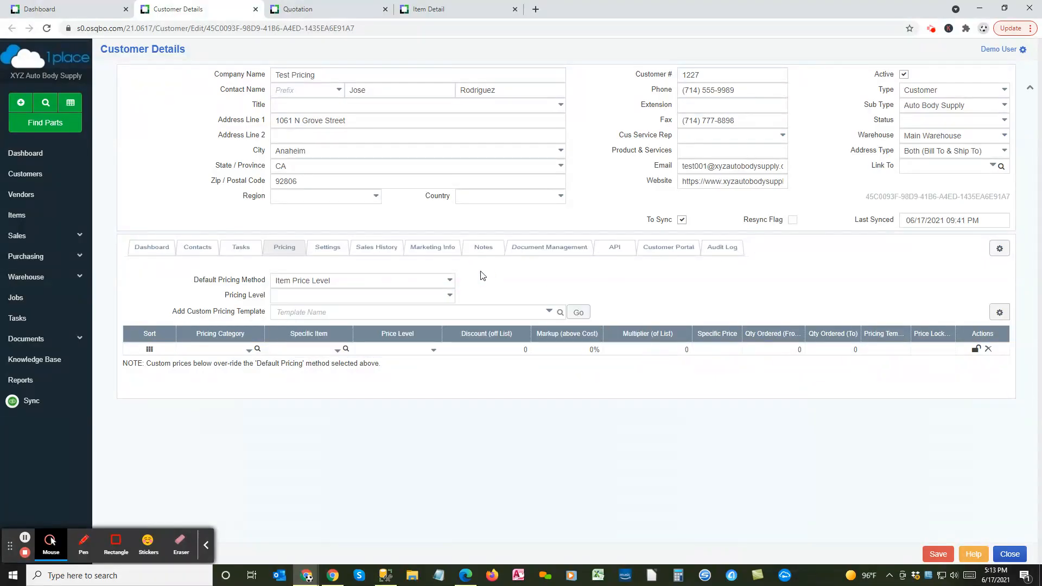
# Step: Check the item's list price and add price level A at $90.00 to its financial details
pyautogui.click(426, 9)
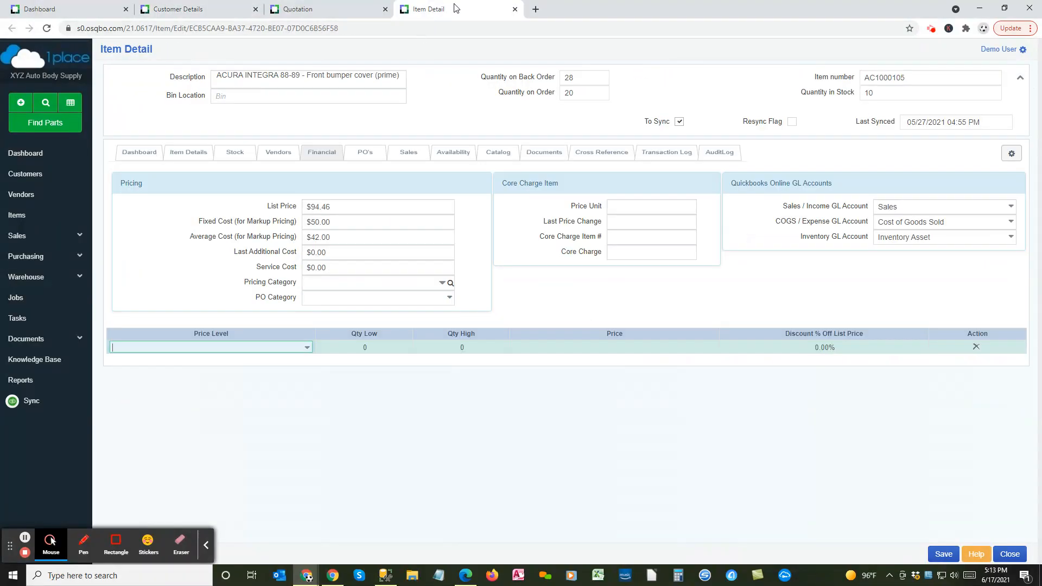
pyautogui.click(338, 211)
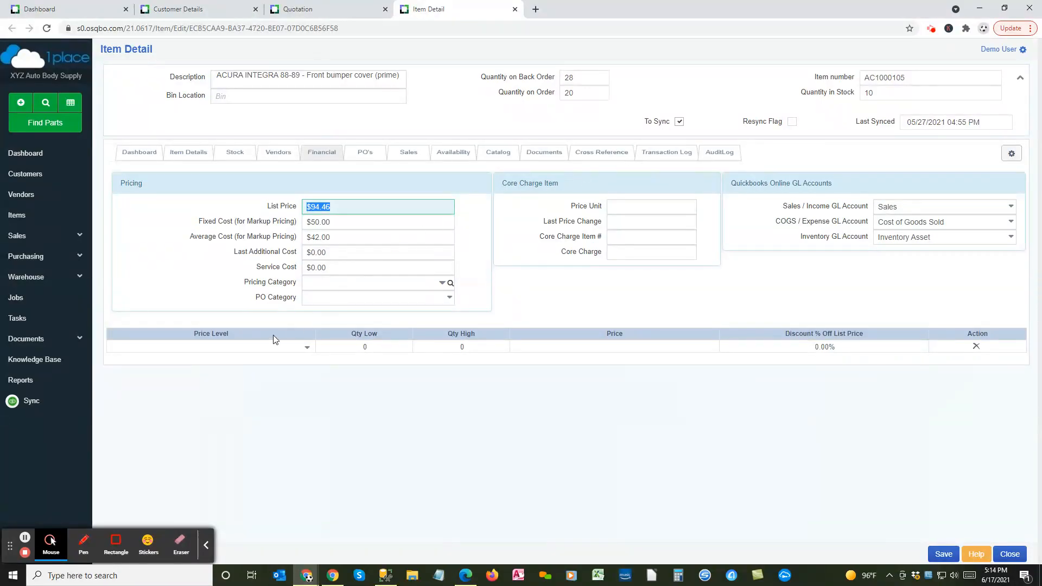
pyautogui.click(254, 348)
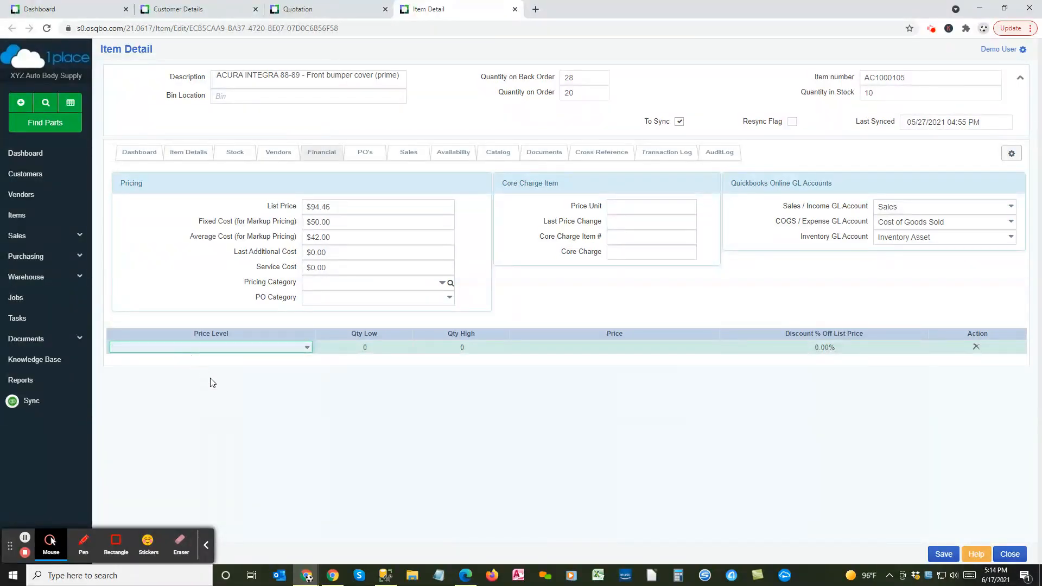
pyautogui.click(305, 348)
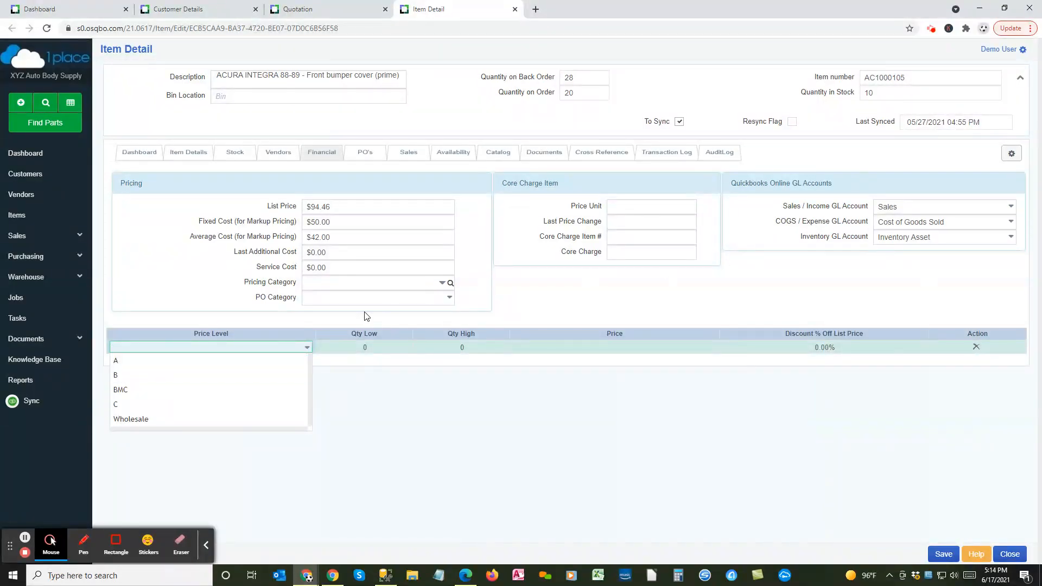
pyautogui.click(183, 361)
pyautogui.press('Tab')
pyautogui.press('Tab')
pyautogui.press('Tab')
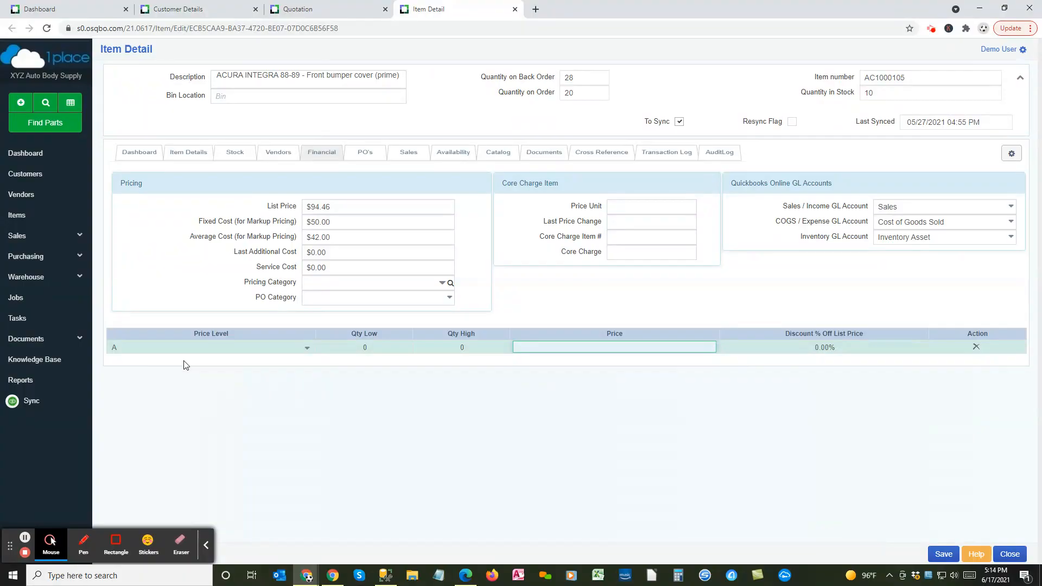
pyautogui.write('90')
pyautogui.press('Tab')
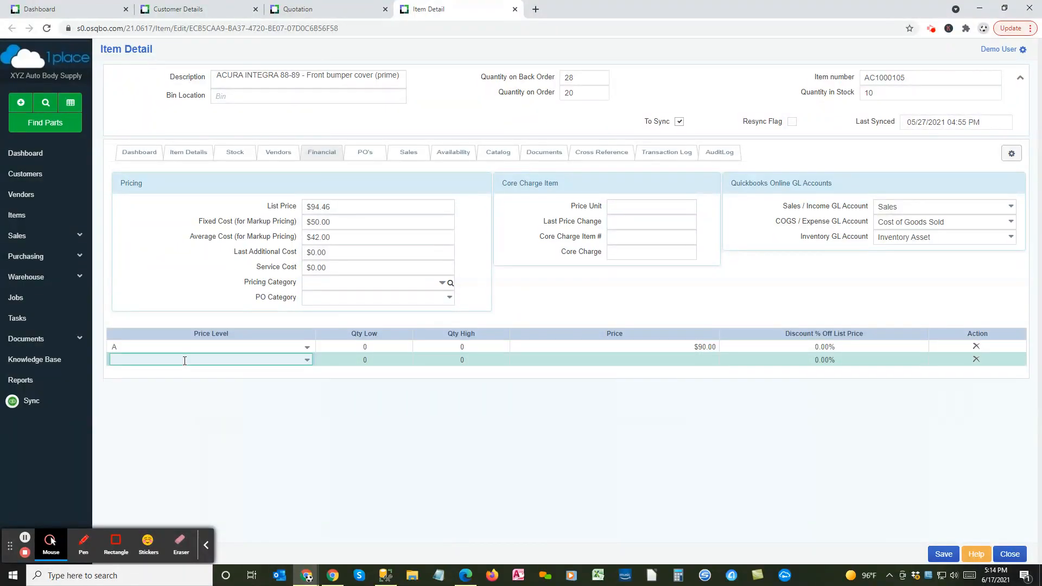
# Step: Add price level B at $80.00 to the item's price levels
pyautogui.write('B')
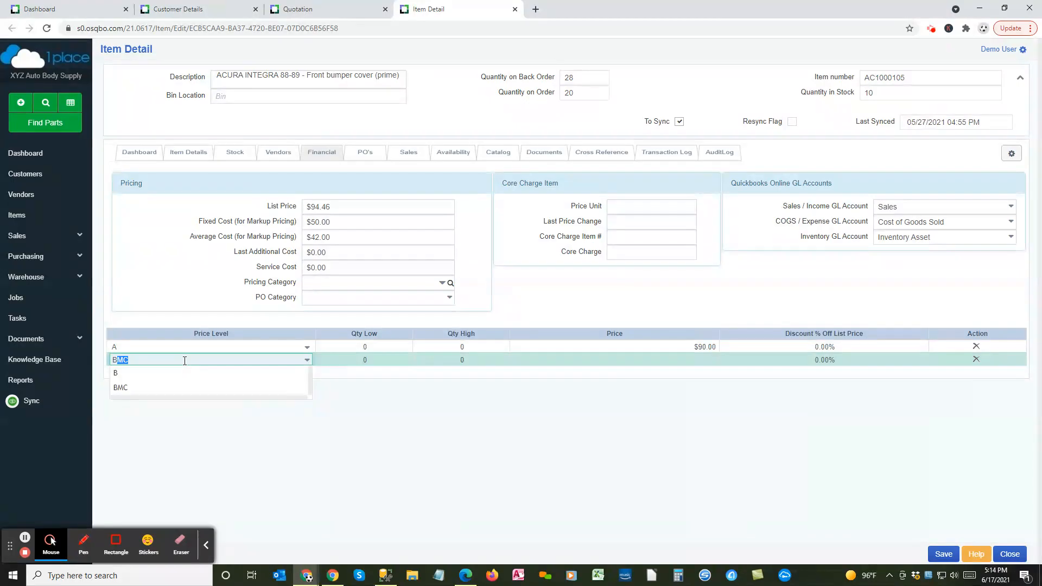
pyautogui.press('Delete')
pyautogui.press('Tab')
pyautogui.press('Tab')
pyautogui.press('Tab')
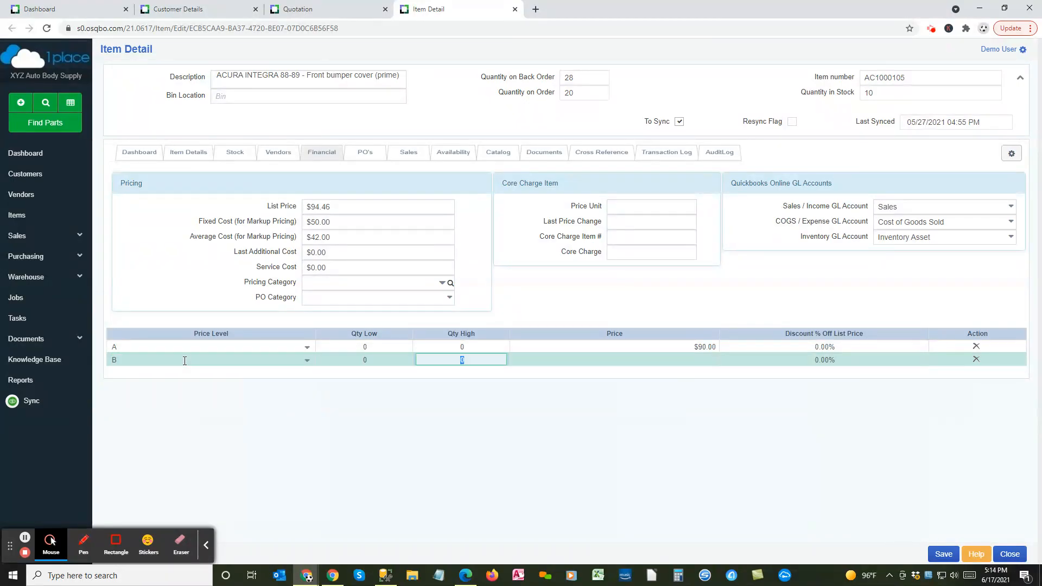
pyautogui.write('80')
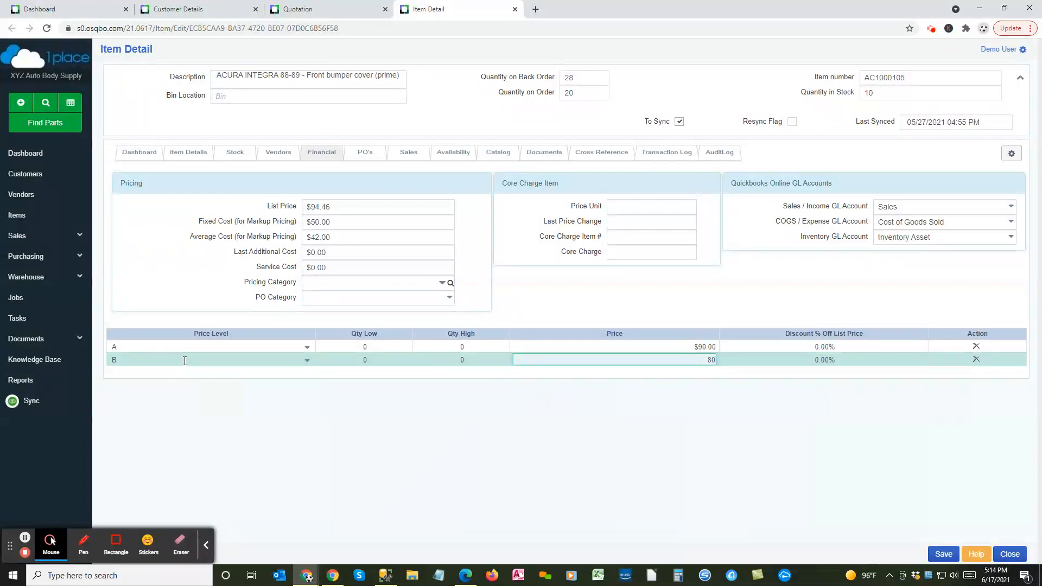
pyautogui.press('Return')
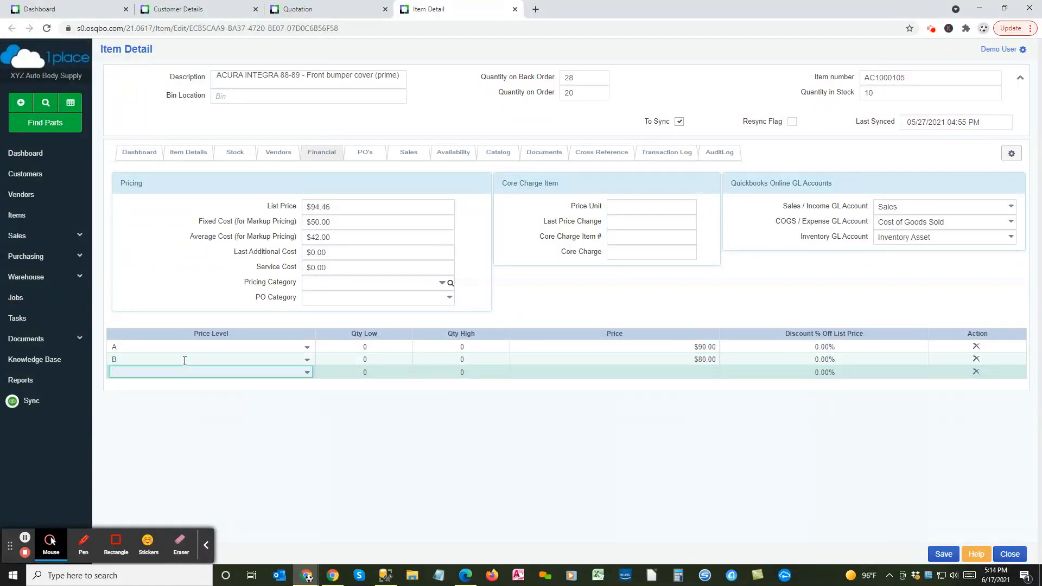
# Step: Add price level C to the item with a price of $94.46 and a 30% discount off list price
pyautogui.press('Tab')
pyautogui.press('Tab')
pyautogui.press('Tab')
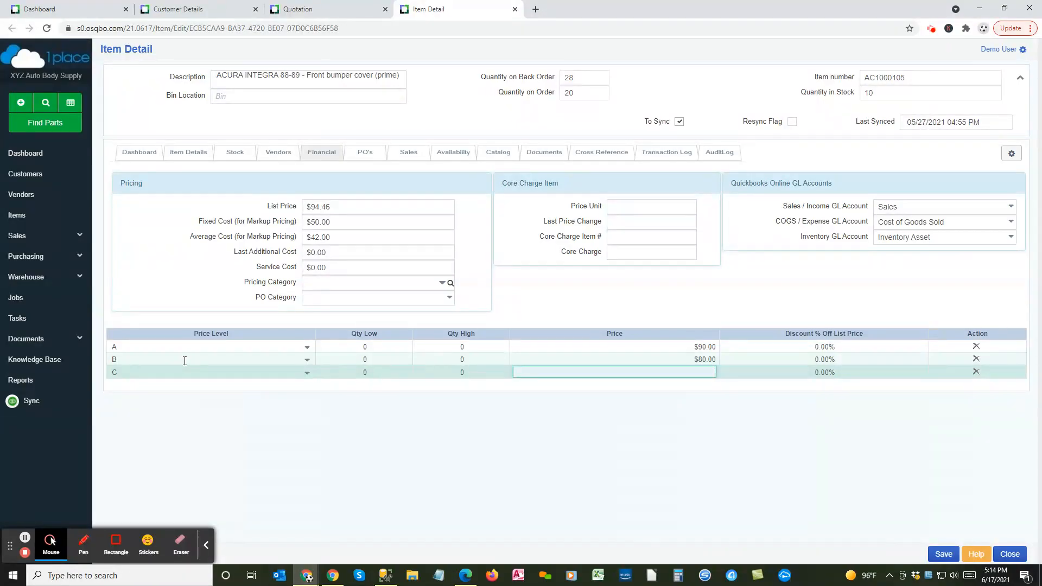
pyautogui.write('94.46')
pyautogui.press('Tab')
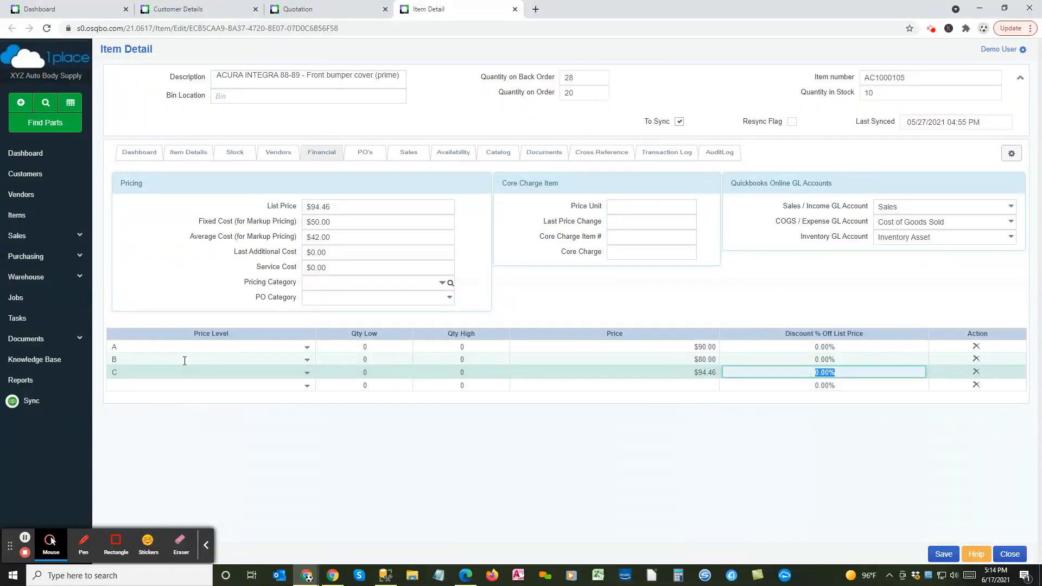
pyautogui.write('30')
pyautogui.press('Tab')
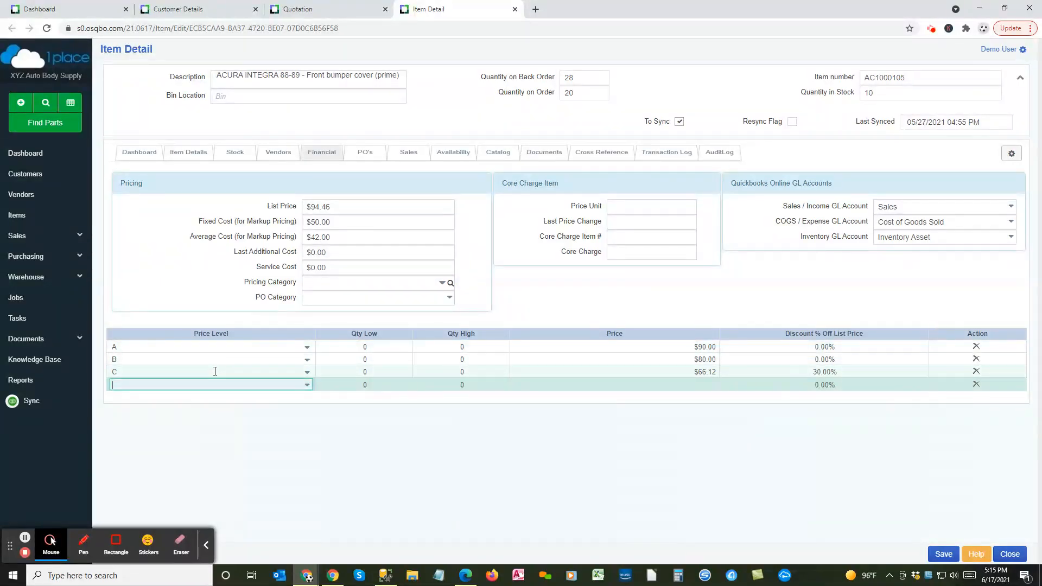
# Step: Examine the quantity range settings of the item's price levels C and A
pyautogui.click(365, 372)
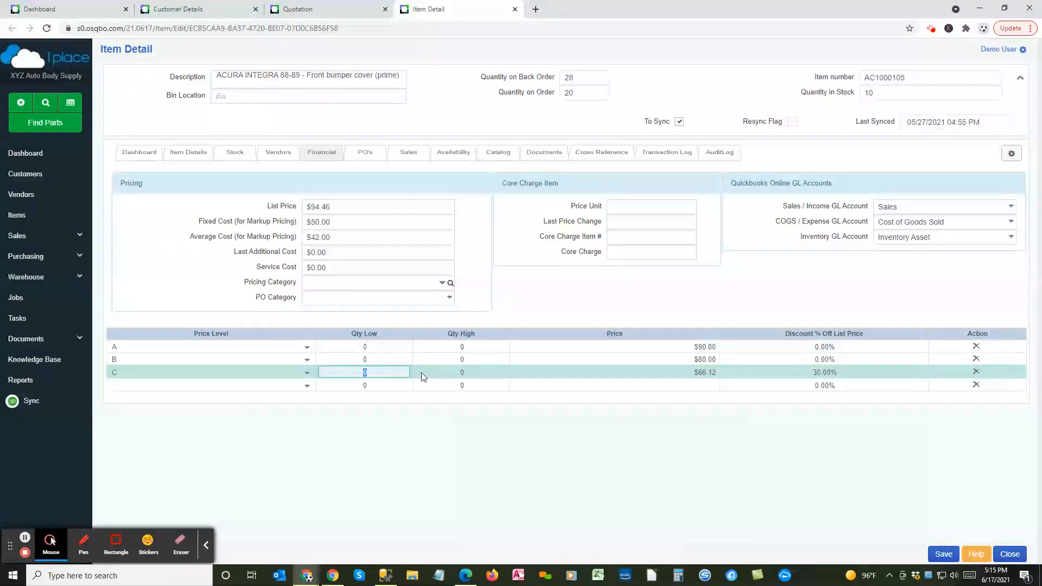
pyautogui.click(187, 385)
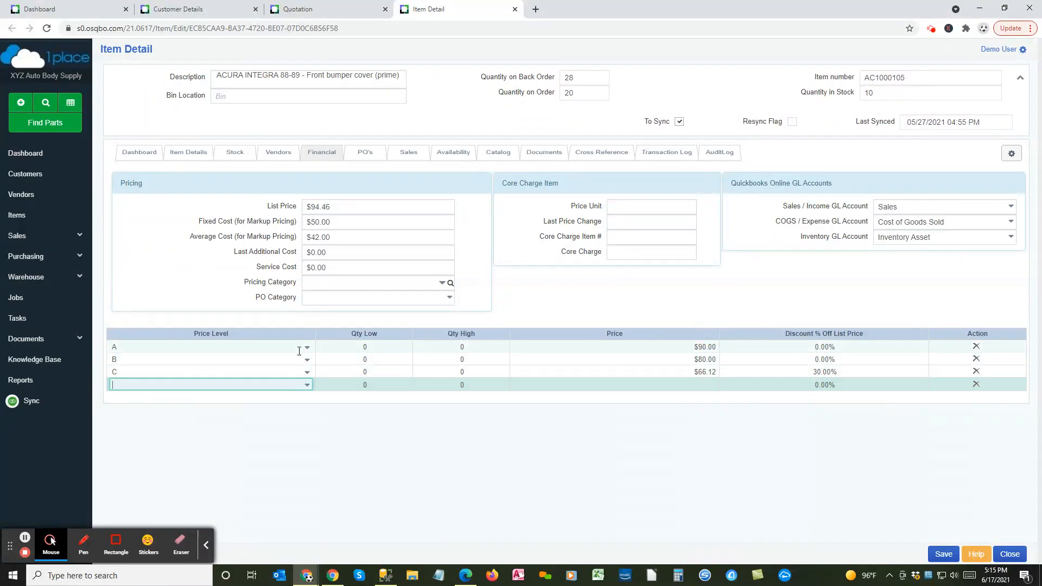
pyautogui.click(364, 348)
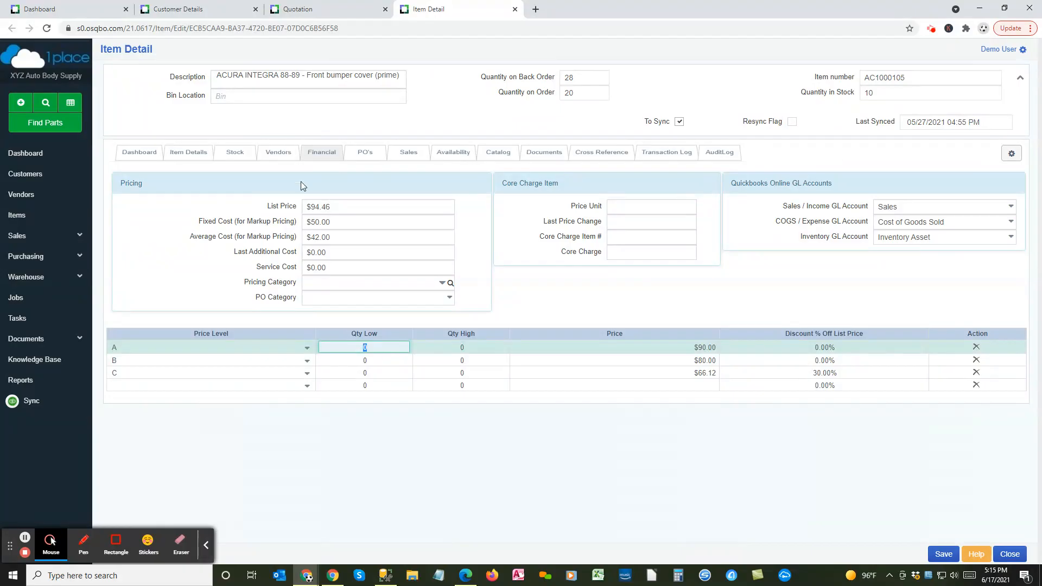
# Step: Set the customer's pricing level to B and save the customer record
pyautogui.click(194, 15)
pyautogui.click(449, 296)
pyautogui.click(333, 326)
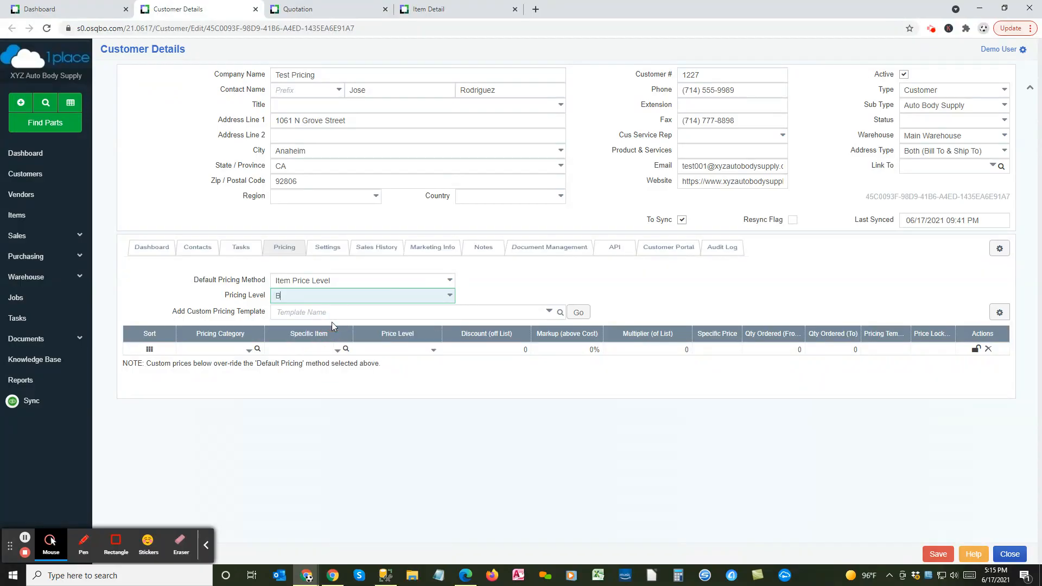
pyautogui.click(939, 556)
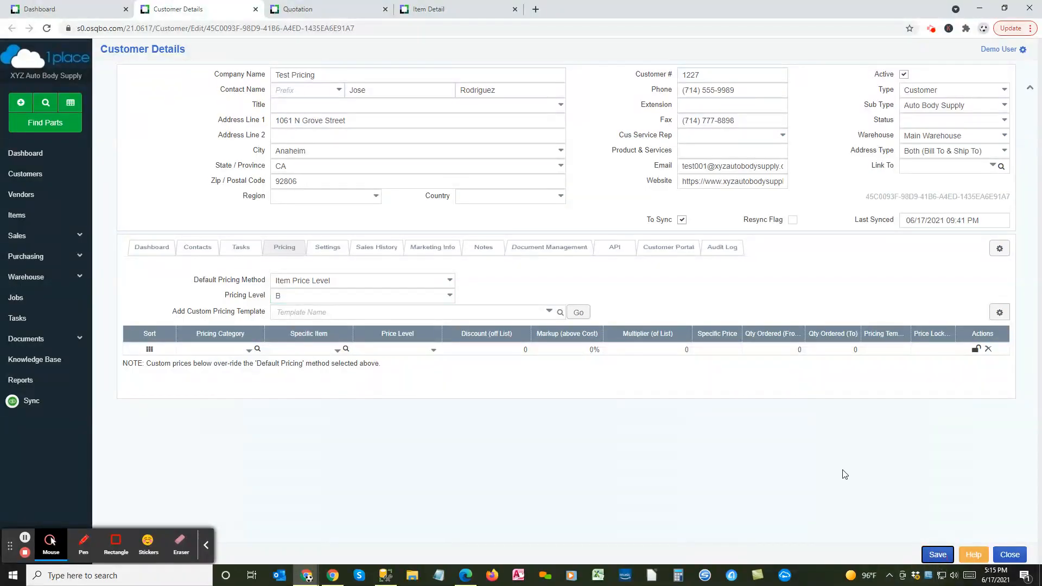
# Step: Check the price that applies to level B in the item's price level table
pyautogui.click(443, 11)
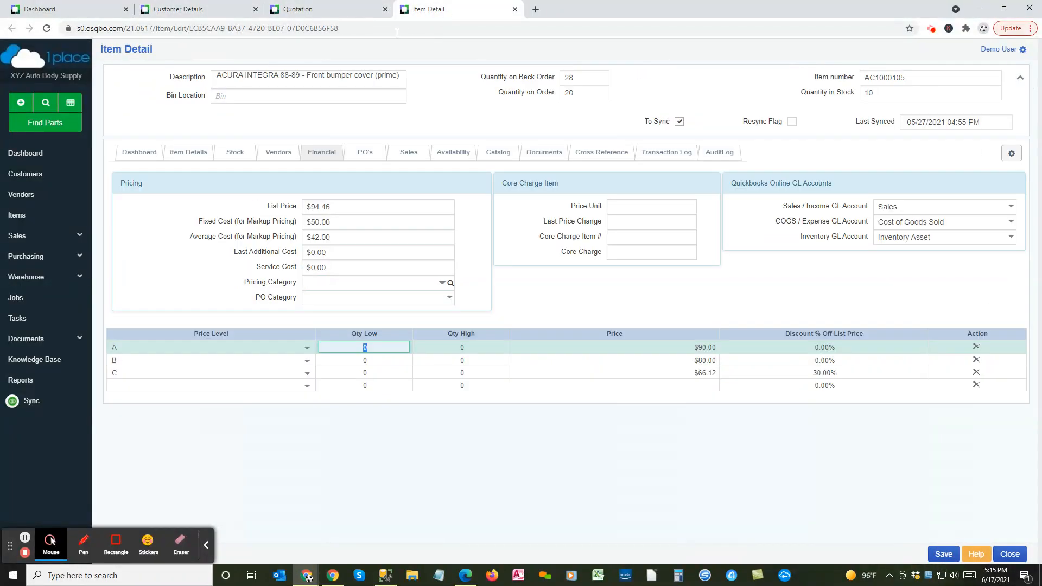
pyautogui.click(147, 361)
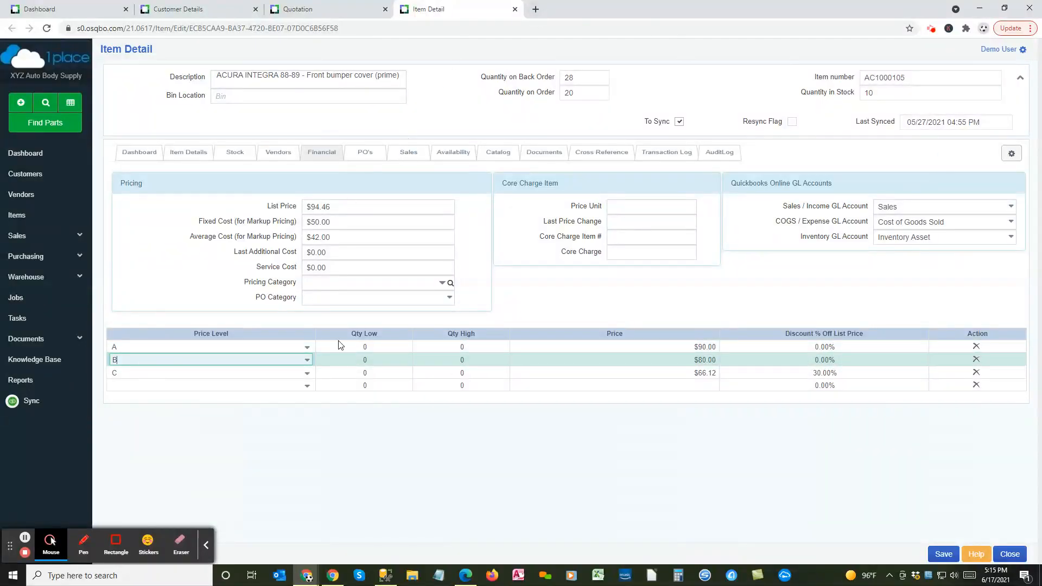
pyautogui.click(678, 360)
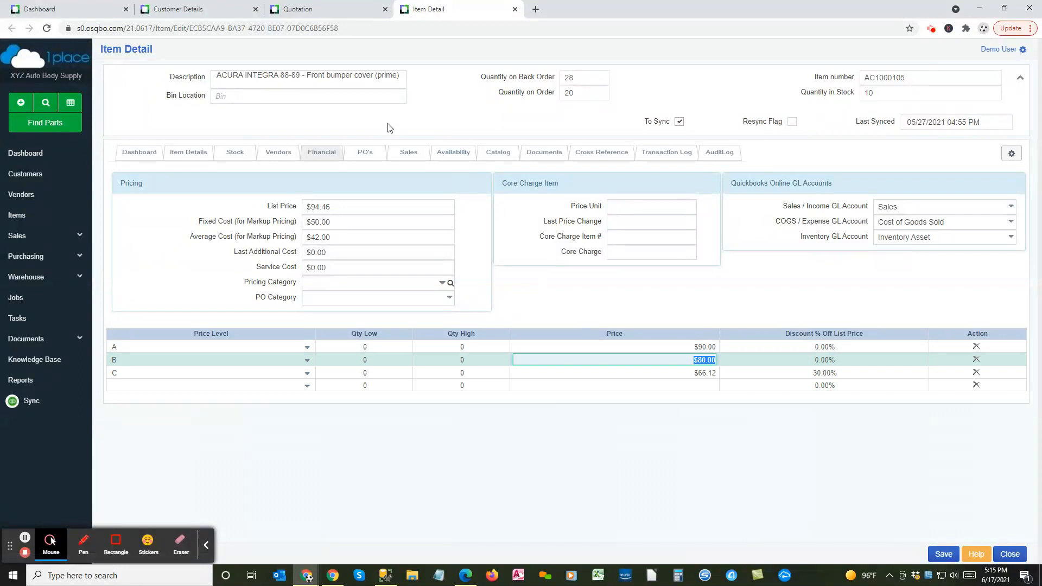
# Step: Return to the customer's pricing settings and open the pricing category of the empty custom pricing row for entry
pyautogui.click(185, 11)
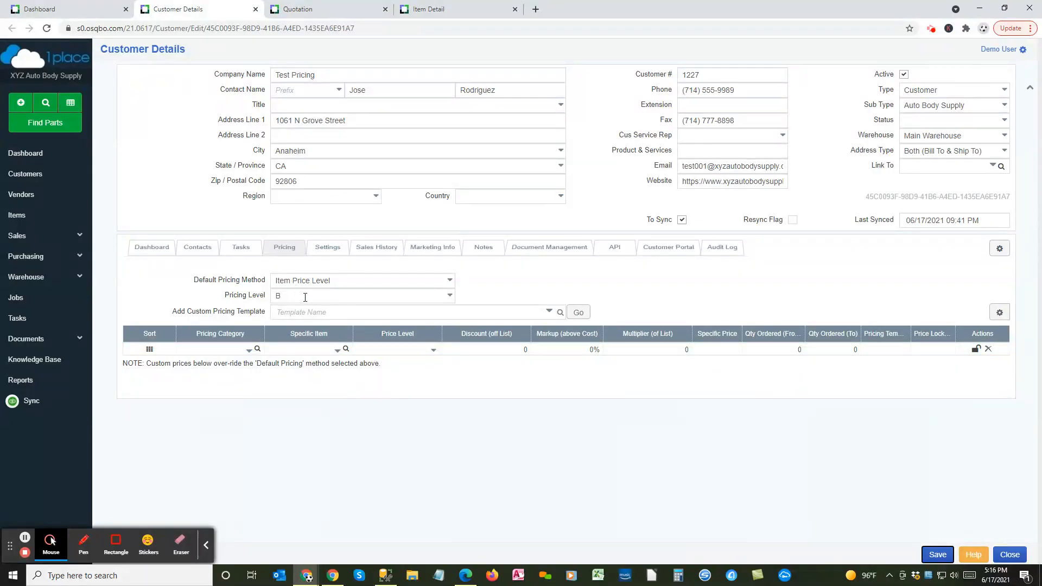
pyautogui.click(203, 350)
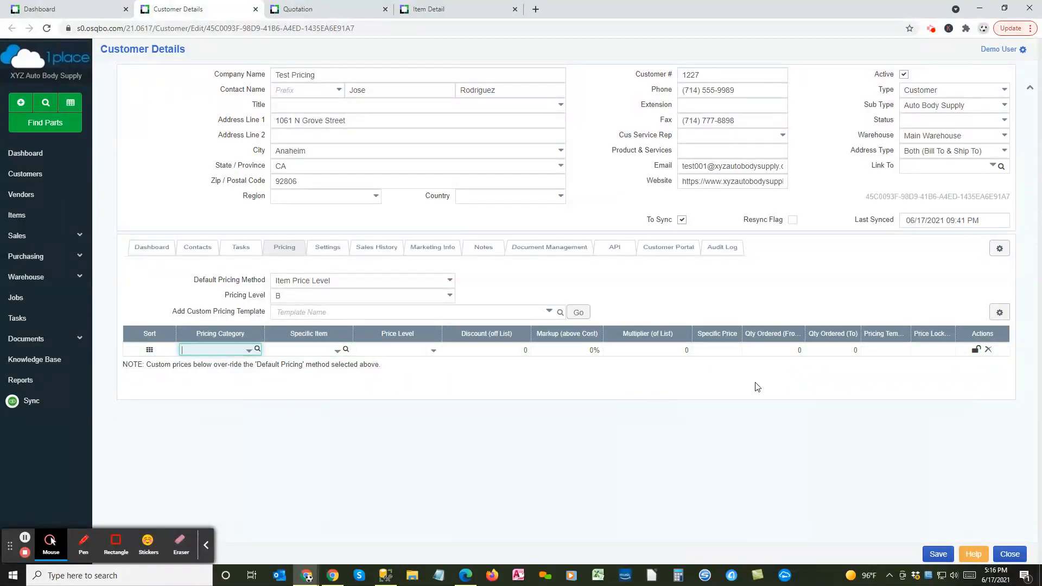